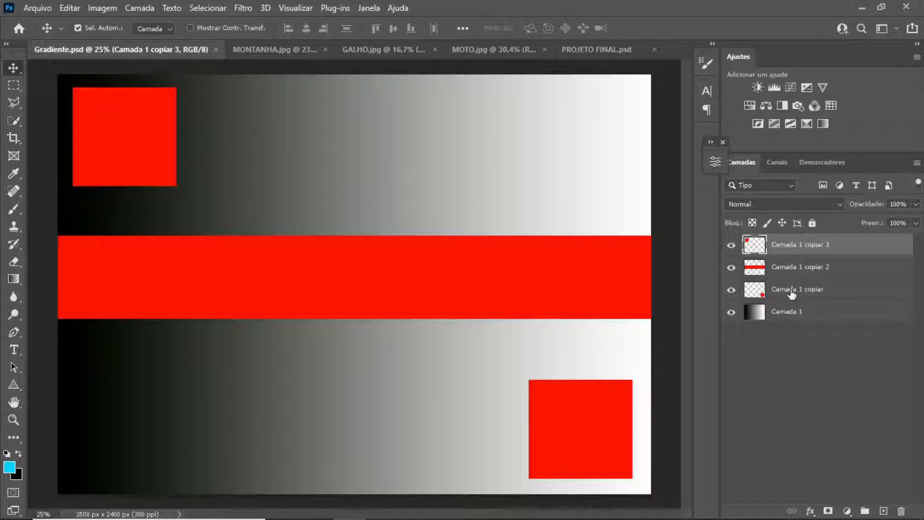
- Hide the three red shape layers to inspect the bare gradient, and show them again
{"action": "left_click", "coordinate": [730, 244]}
{"action": "left_click", "coordinate": [730, 267]}
{"action": "left_click", "coordinate": [732, 289]}
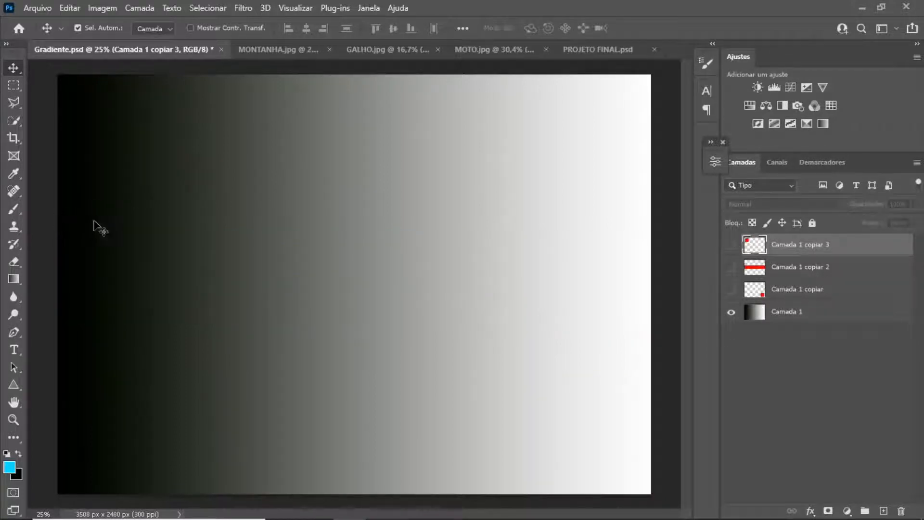
{"action": "left_click", "coordinate": [731, 290]}
{"action": "left_click", "coordinate": [731, 267]}
{"action": "left_click", "coordinate": [731, 245]}
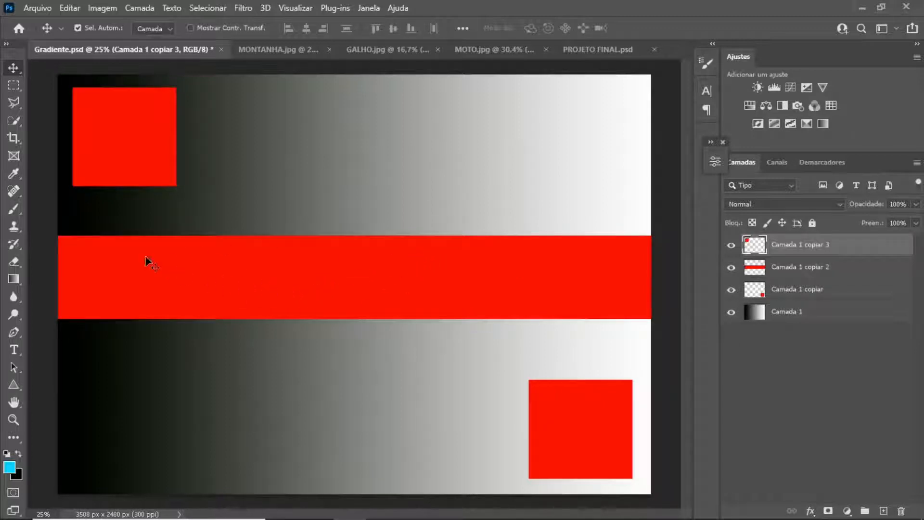
- Enable contiguous sampling for the Magic Wand and test-select the white end and the black end of the upper gradient
{"action": "left_click", "coordinate": [13, 121]}
{"action": "right_click", "coordinate": [13, 122]}
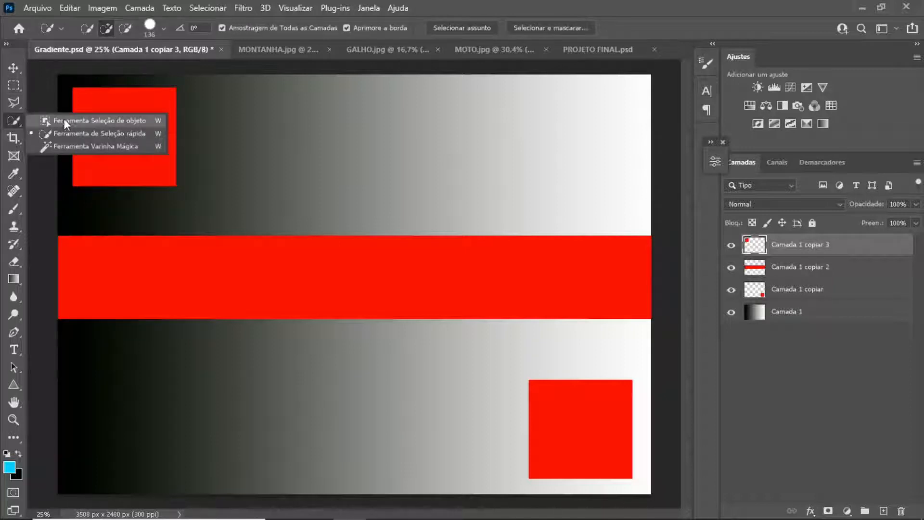
{"action": "left_click", "coordinate": [118, 146]}
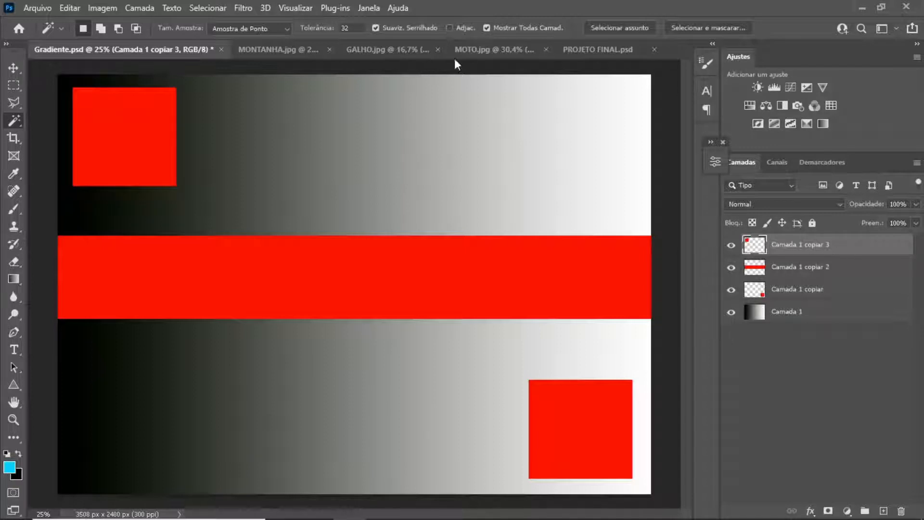
{"action": "left_click", "coordinate": [449, 28]}
{"action": "left_click", "coordinate": [448, 27]}
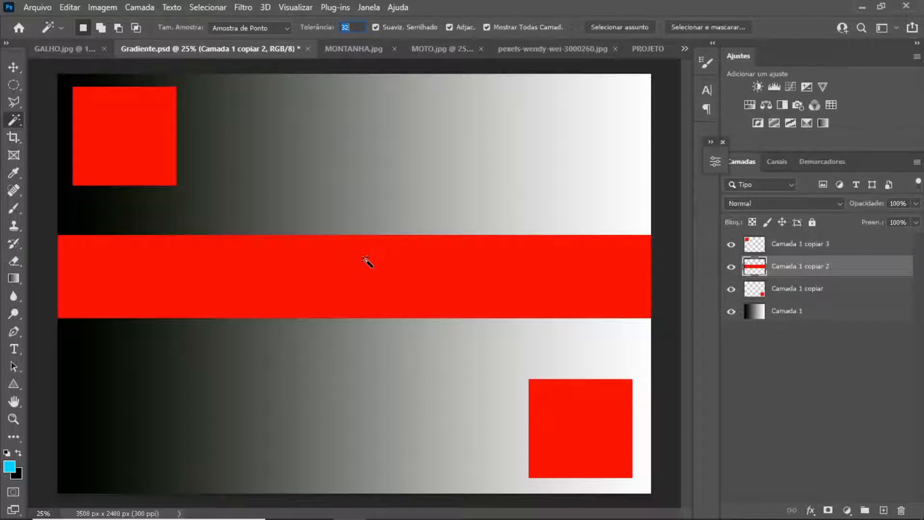
{"action": "left_click", "coordinate": [649, 99]}
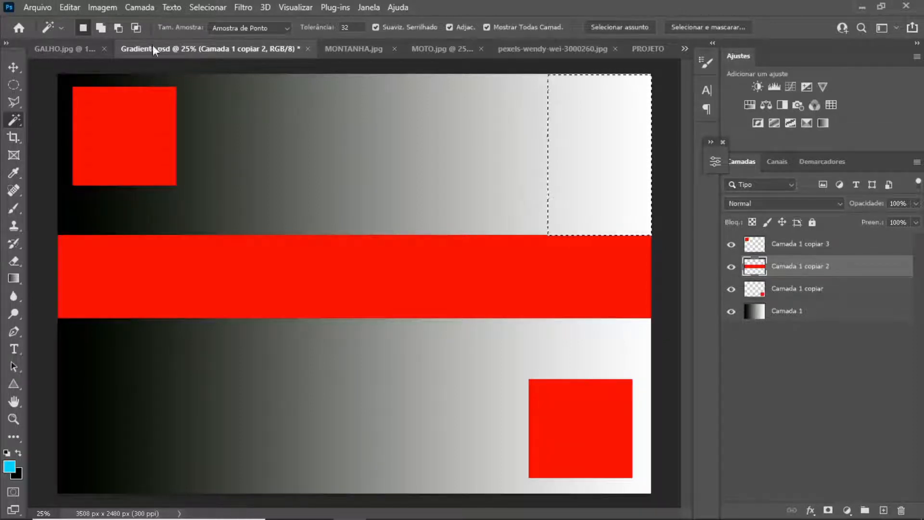
{"action": "left_click", "coordinate": [66, 87]}
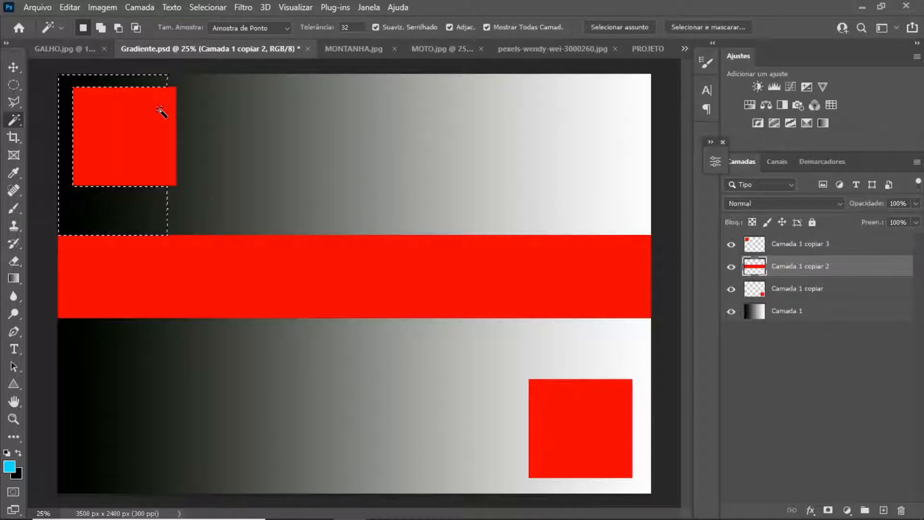
- Set the Magic Wand tolerance to 50 and test-select the black end and the middle greys of the upper gradient
{"action": "left_click", "coordinate": [344, 27]}
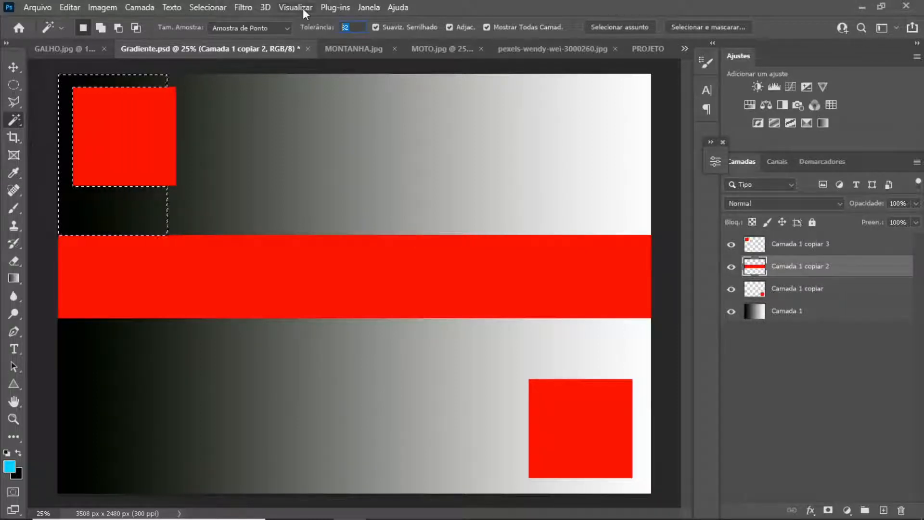
{"action": "type", "text": "50"}
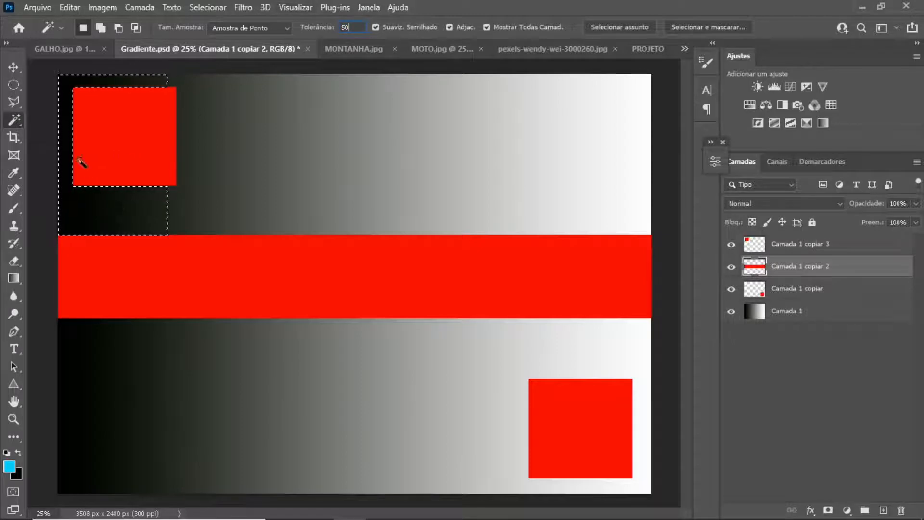
{"action": "left_click", "coordinate": [68, 82]}
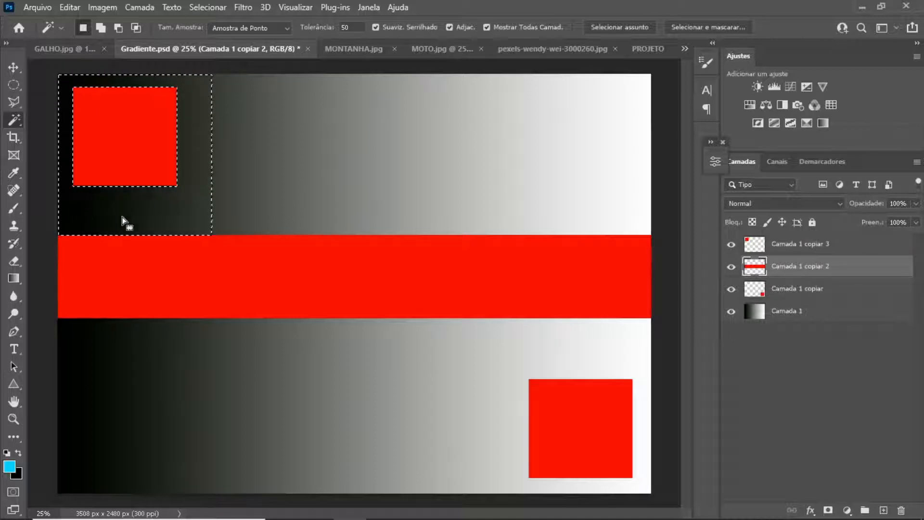
{"action": "left_click", "coordinate": [364, 146]}
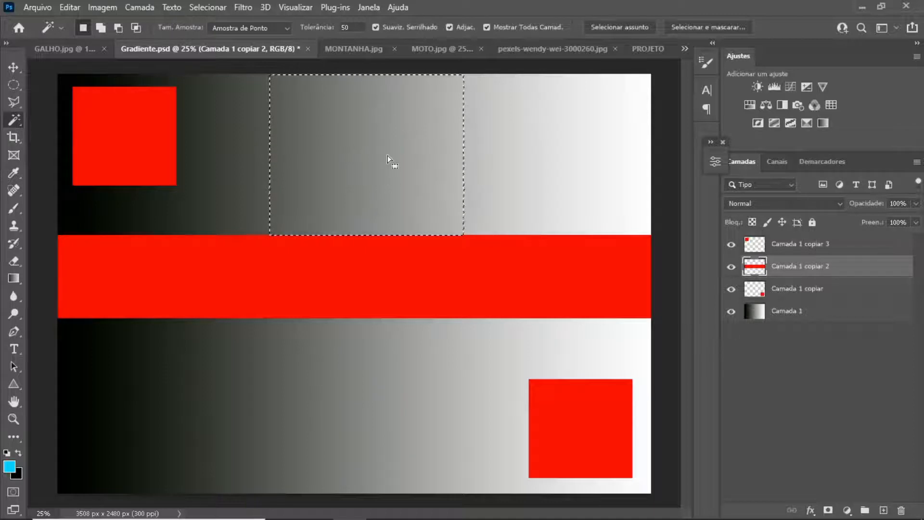
- Disable contiguous sampling, test-select the middle greys on both sides of the red bar with the Magic Wand, and deselect
{"action": "left_click", "coordinate": [449, 27]}
{"action": "left_click", "coordinate": [362, 159]}
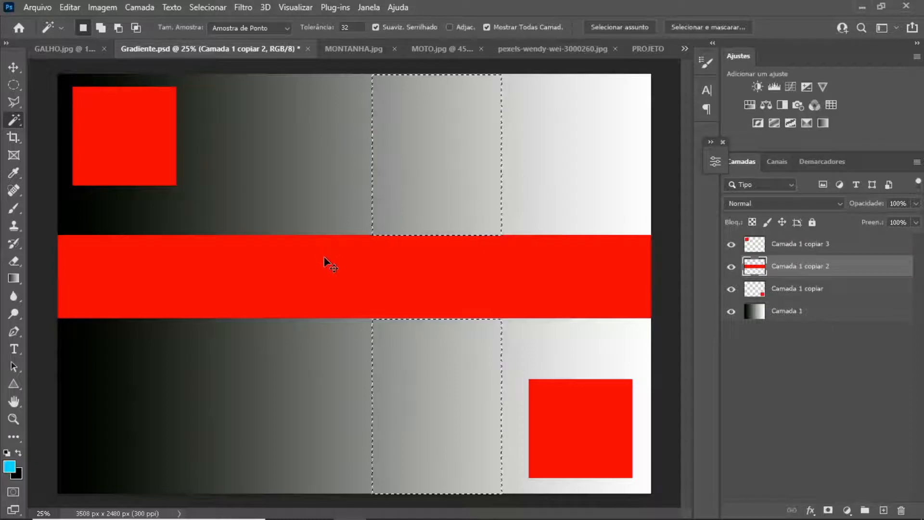
{"action": "key", "text": "ctrl+d"}
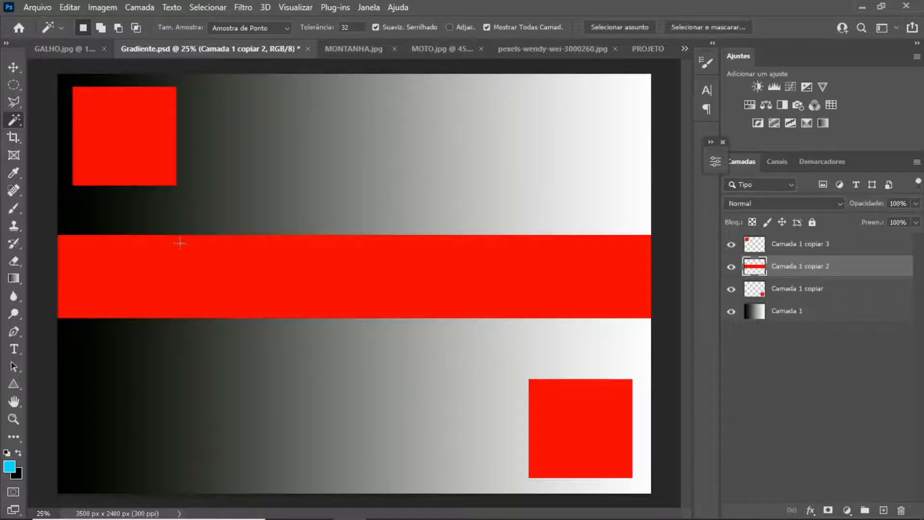
- Set up the Quick Selection tool with a brush size of 90 px
{"action": "right_click", "coordinate": [10, 118]}
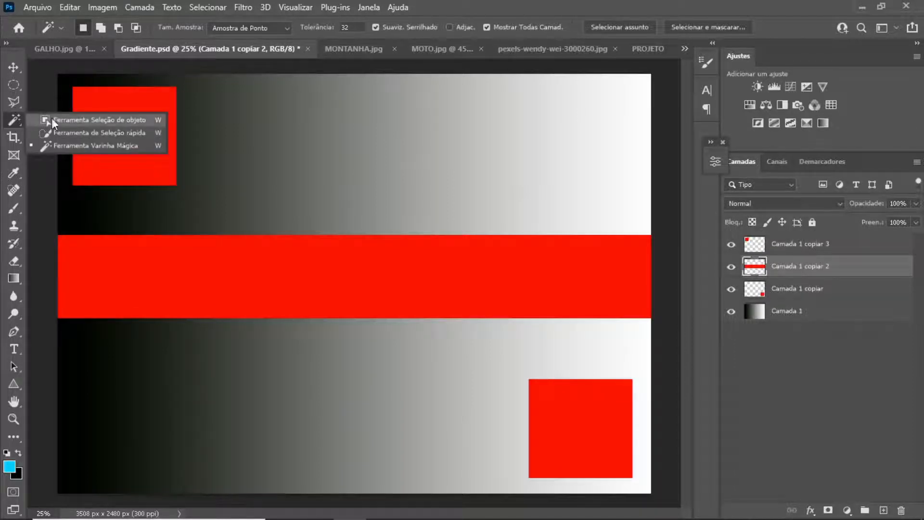
{"action": "left_click", "coordinate": [126, 134]}
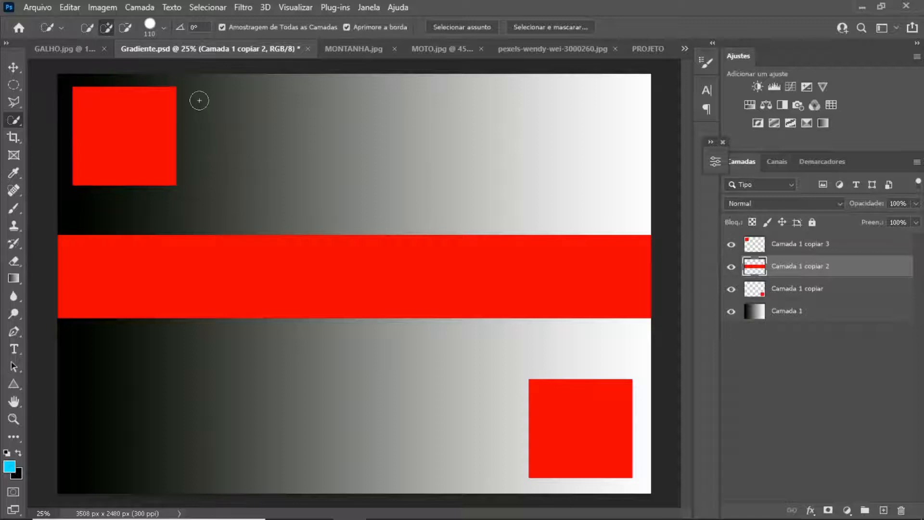
{"action": "left_click", "coordinate": [222, 27]}
{"action": "left_click", "coordinate": [163, 27]}
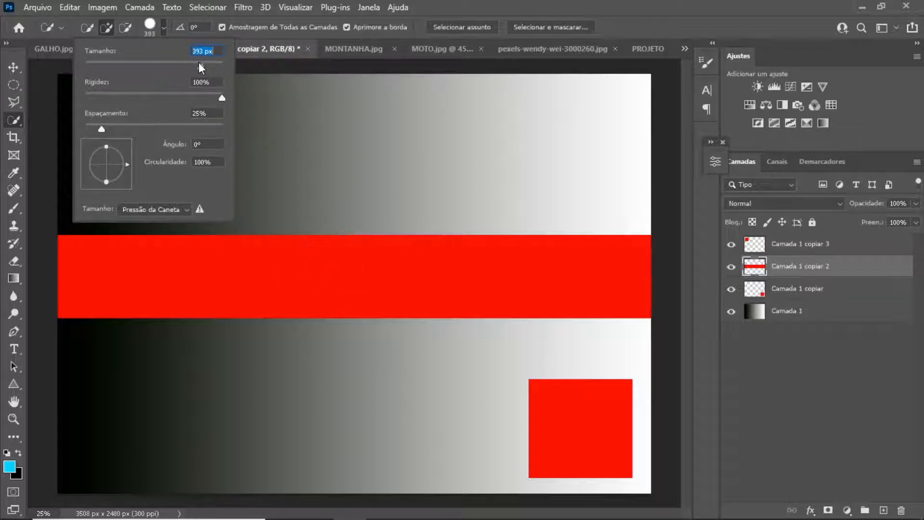
{"action": "left_click_drag", "start_coordinate": [198, 66], "coordinate": [146, 67]}
- Select the red bar and both red squares with the Quick Selection tool, and clear the selection
{"action": "left_click", "coordinate": [79, 249]}
{"action": "left_click_drag", "start_coordinate": [91, 264], "coordinate": [314, 292]}
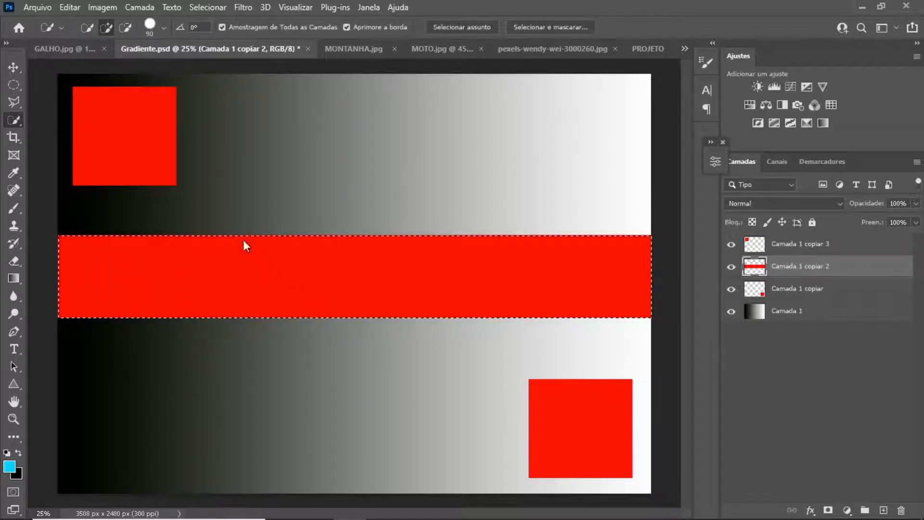
{"action": "left_click_drag", "start_coordinate": [113, 123], "coordinate": [143, 170]}
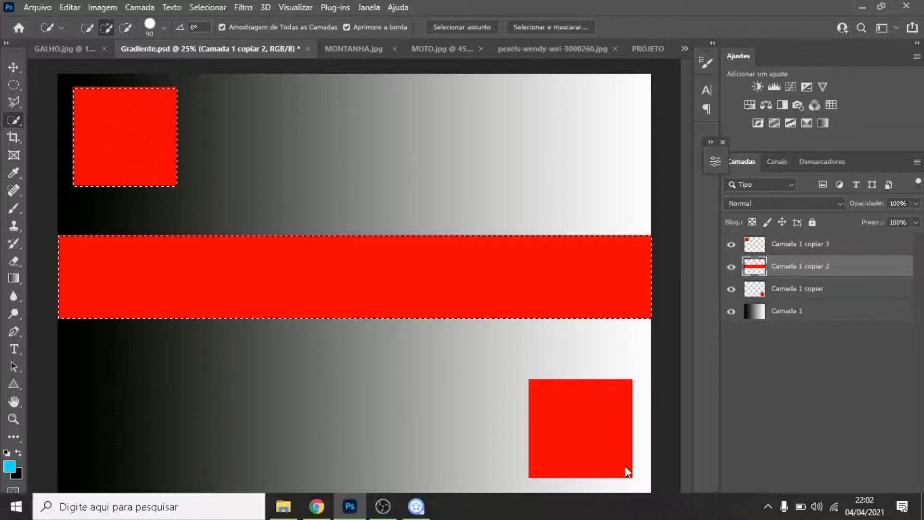
{"action": "left_click", "coordinate": [604, 442]}
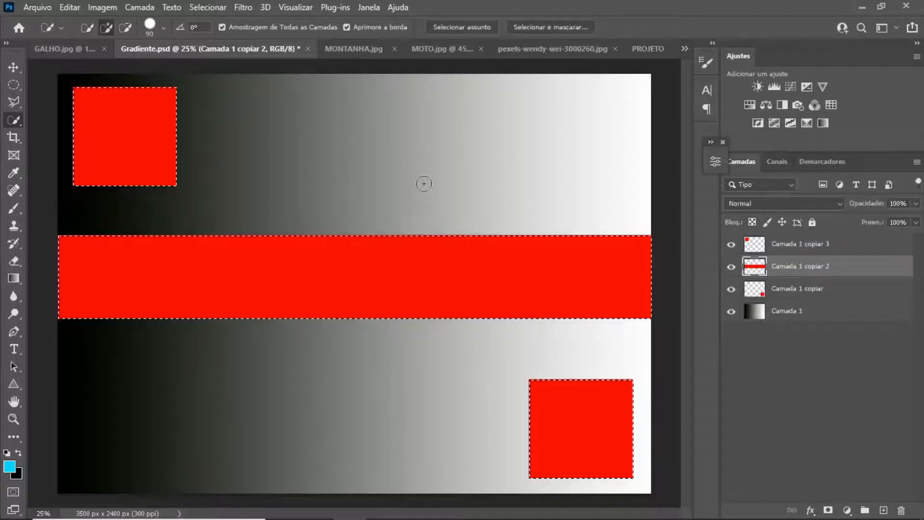
{"action": "key", "text": "ctrl+d"}
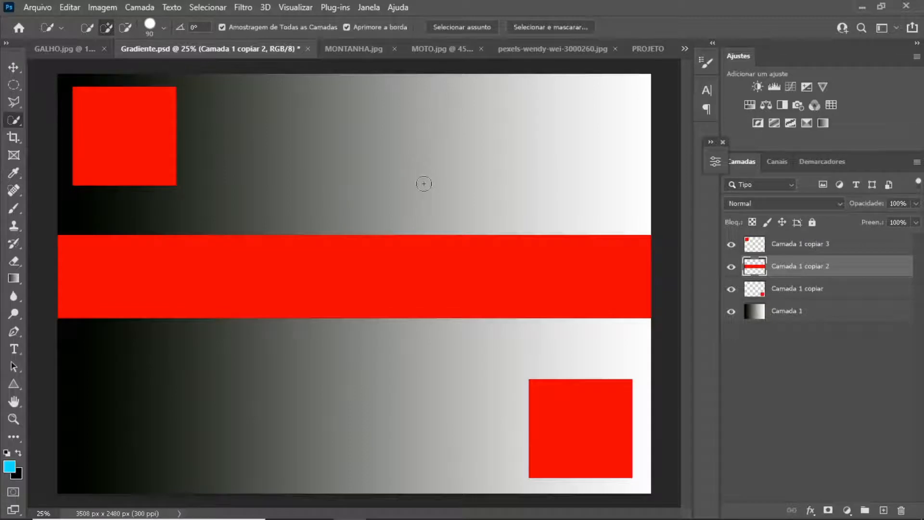
- Switch to MONTANHA.jpg, try selecting the cloudy sky with the Magic Wand, and clear the selection
{"action": "left_click", "coordinate": [359, 51]}
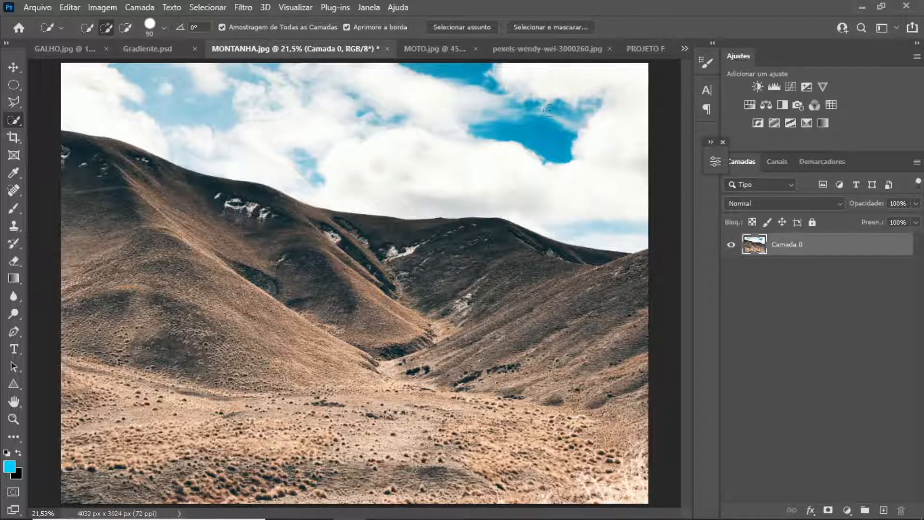
{"action": "right_click", "coordinate": [16, 123]}
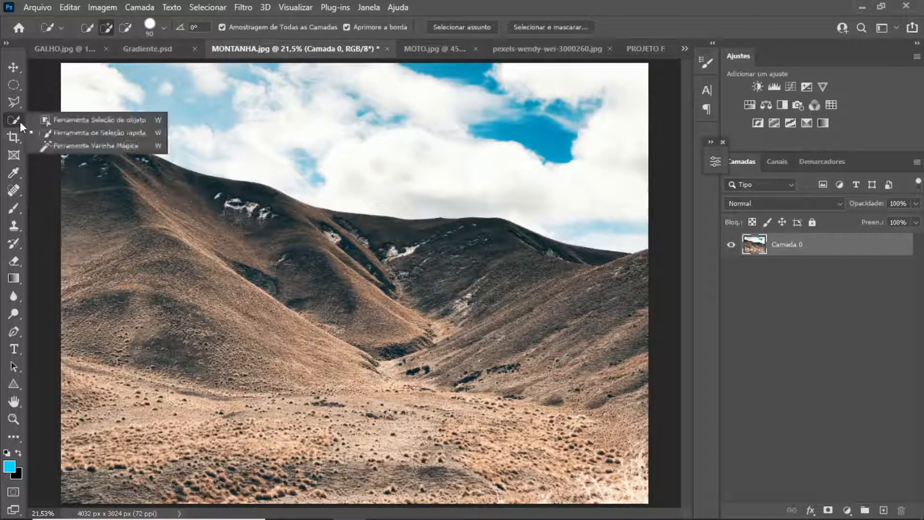
{"action": "left_click", "coordinate": [91, 144]}
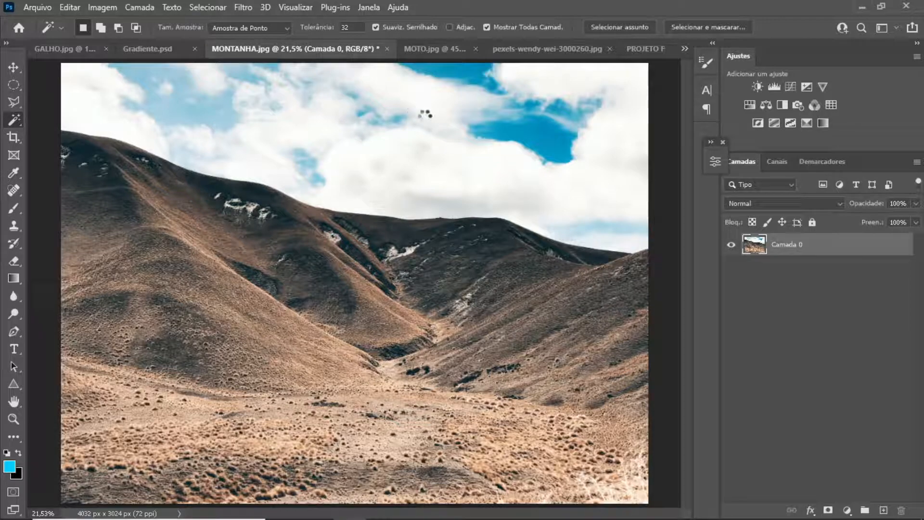
{"action": "left_click", "coordinate": [426, 121]}
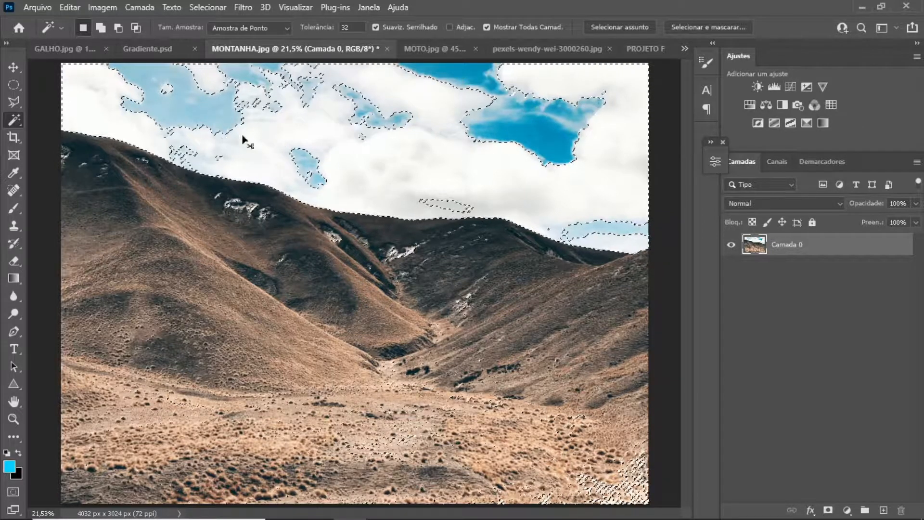
{"action": "key", "text": "ctrl+d"}
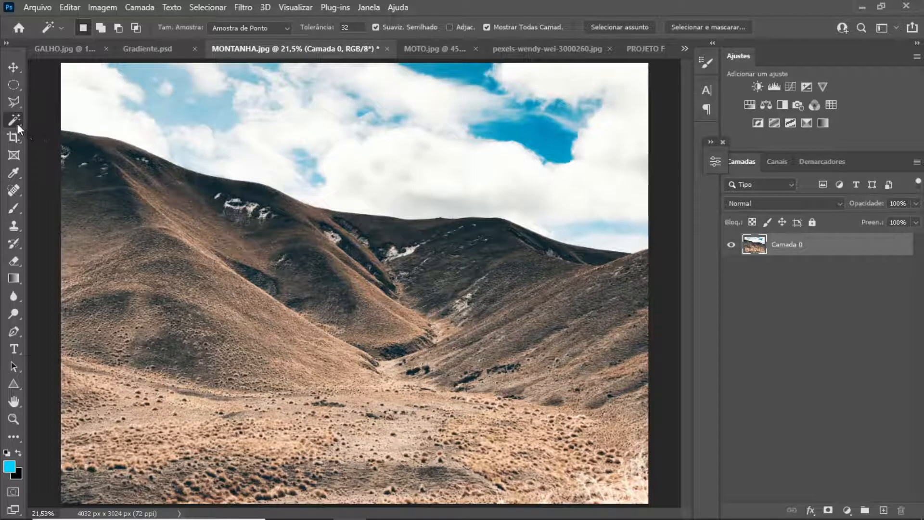
- Select the whole sky above the mountains with the Quick Selection tool, delete it, and deselect
{"action": "right_click", "coordinate": [16, 123]}
{"action": "left_click", "coordinate": [121, 134]}
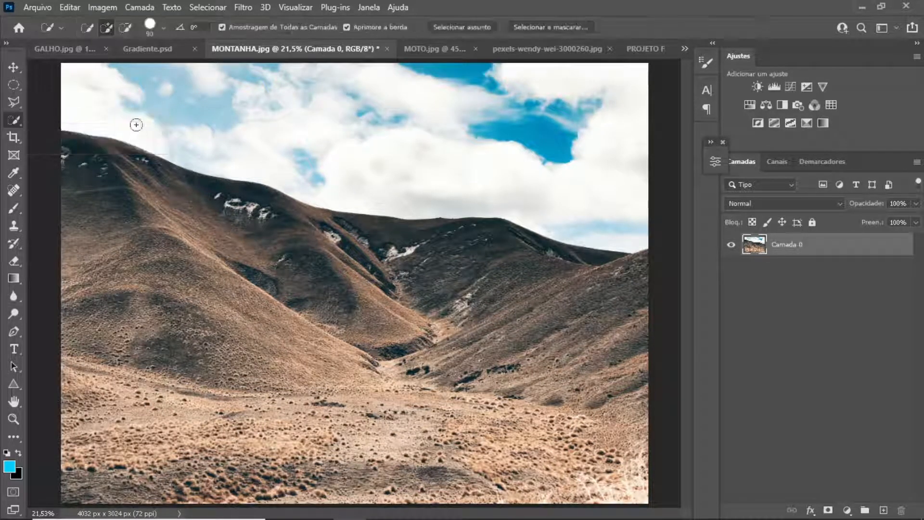
{"action": "mouse_move", "coordinate": [70, 75]}
{"action": "left_mouse_down"}
{"action": "mouse_move", "coordinate": [109, 73]}
{"action": "mouse_move", "coordinate": [150, 89]}
{"action": "mouse_move", "coordinate": [188, 79]}
{"action": "mouse_move", "coordinate": [480, 88]}
{"action": "mouse_move", "coordinate": [536, 179]}
{"action": "mouse_move", "coordinate": [648, 244]}
{"action": "left_mouse_up"}
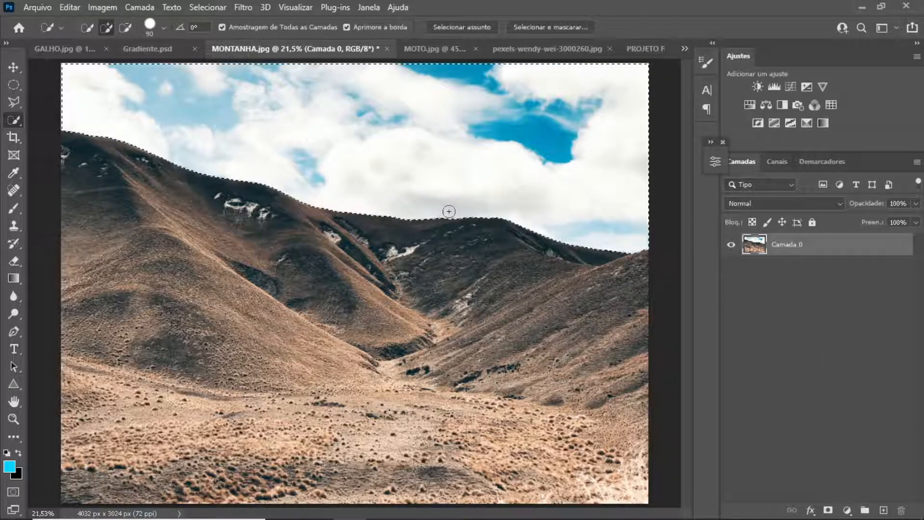
{"action": "key", "text": "Delete"}
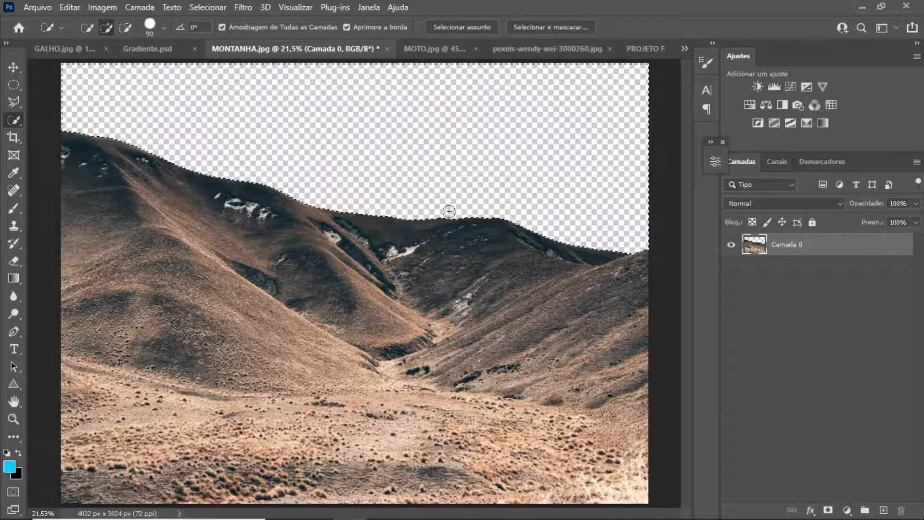
{"action": "key", "text": "ctrl+d"}
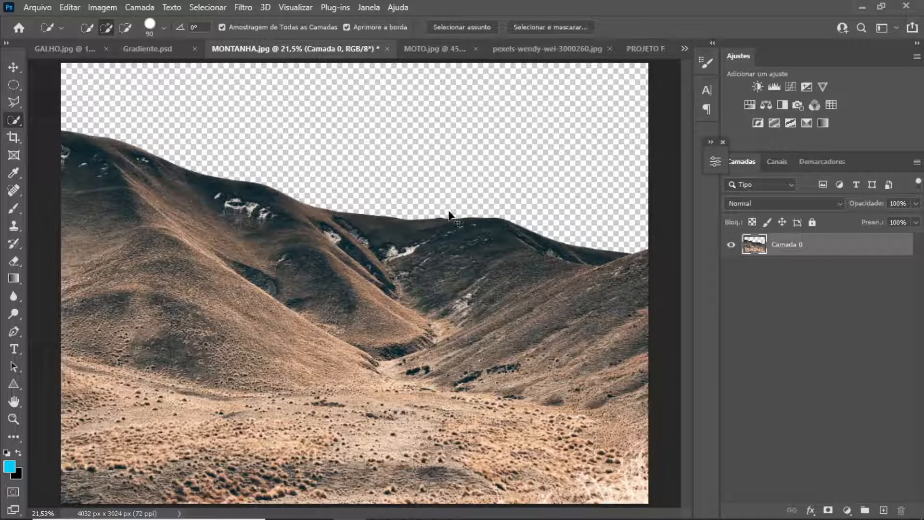
- Switch to MOTO.jpg, select the whole blue sky around the motorcycle with the Magic Wand, delete it, and deselect
{"action": "key", "text": "ctrl+Tab"}
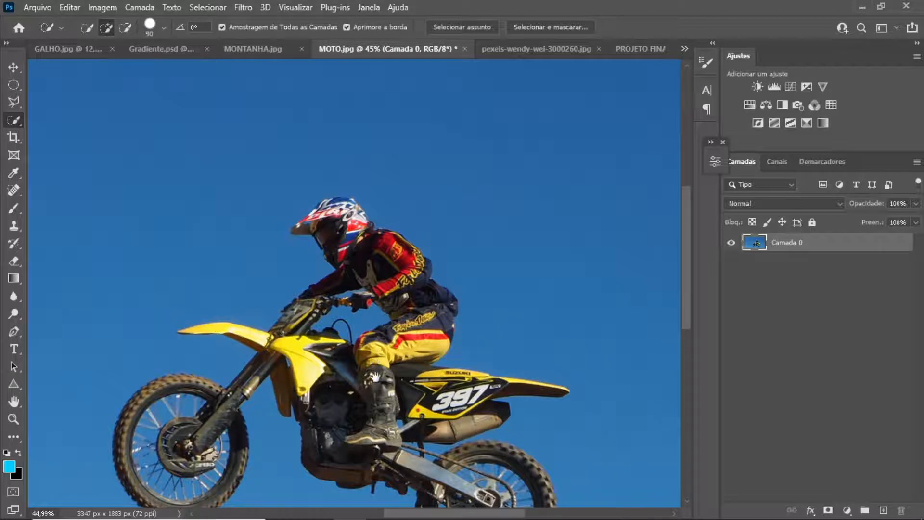
{"action": "scroll", "coordinate": [376, 377], "scroll_direction": "down", "scroll_amount": 5}
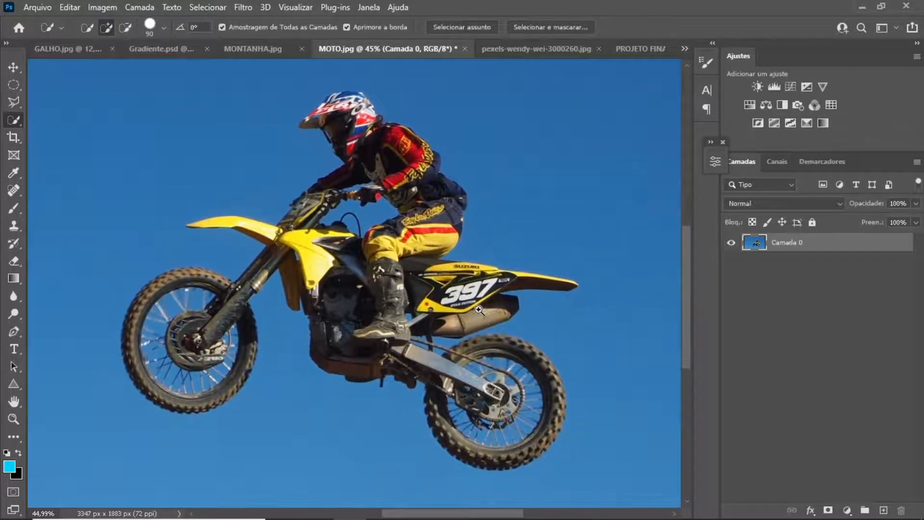
{"action": "left_click_drag", "start_coordinate": [479, 310], "coordinate": [394, 294]}
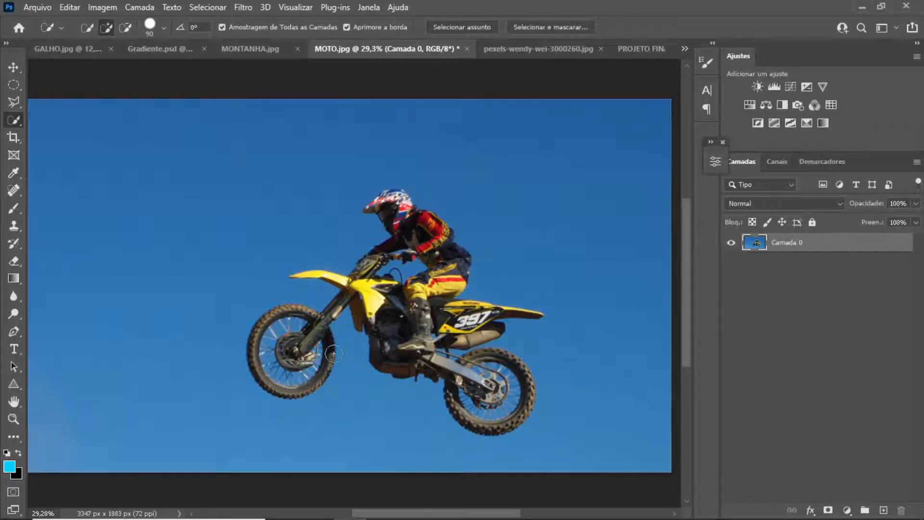
{"action": "right_click", "coordinate": [13, 121]}
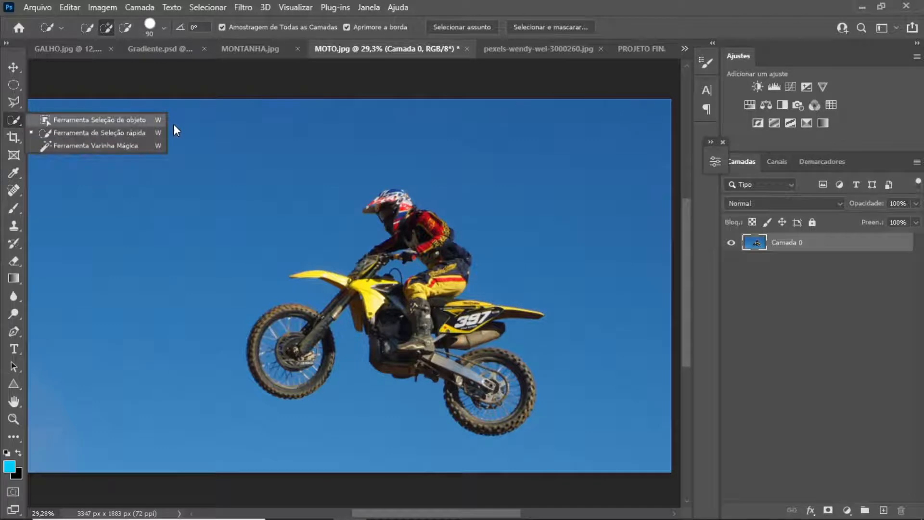
{"action": "left_click", "coordinate": [147, 145]}
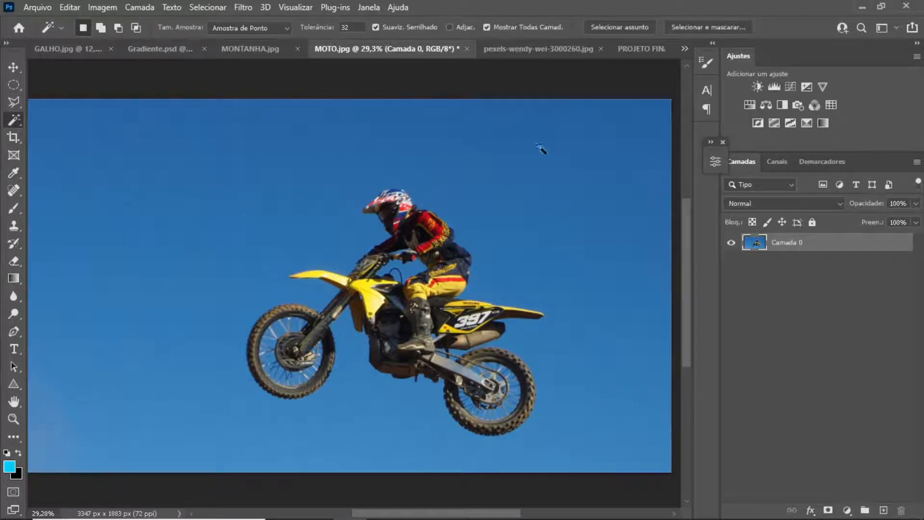
{"action": "left_click", "coordinate": [642, 128]}
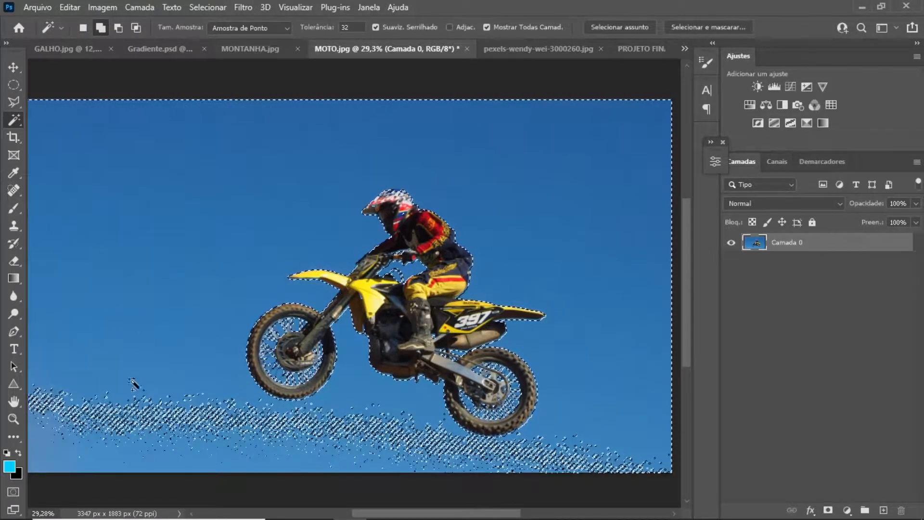
{"action": "left_click", "coordinate": [128, 420], "text": "shift"}
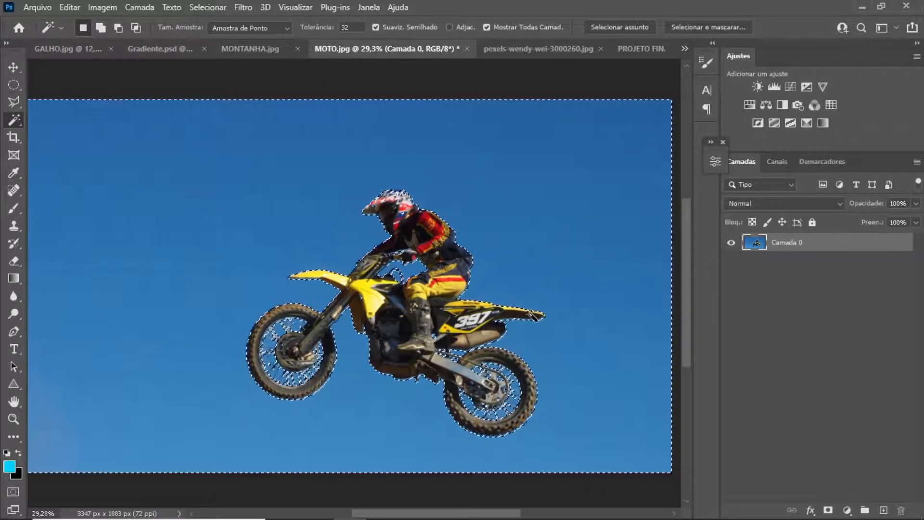
{"action": "key", "text": "Delete"}
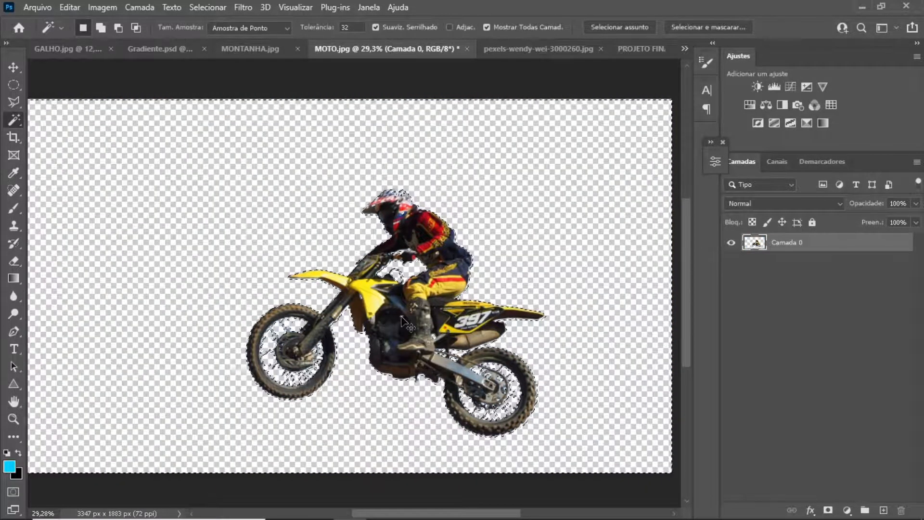
{"action": "key", "text": "ctrl+d"}
{"action": "key", "text": "v"}
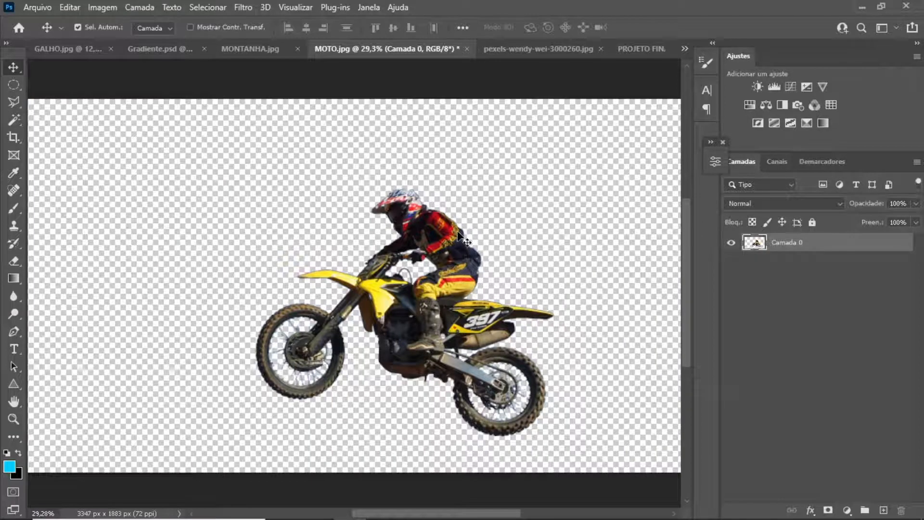
- Switch to GALHO.jpg and select the blue sky around the branches with the Magic Wand at tolerance 32
{"action": "left_click", "coordinate": [71, 50]}
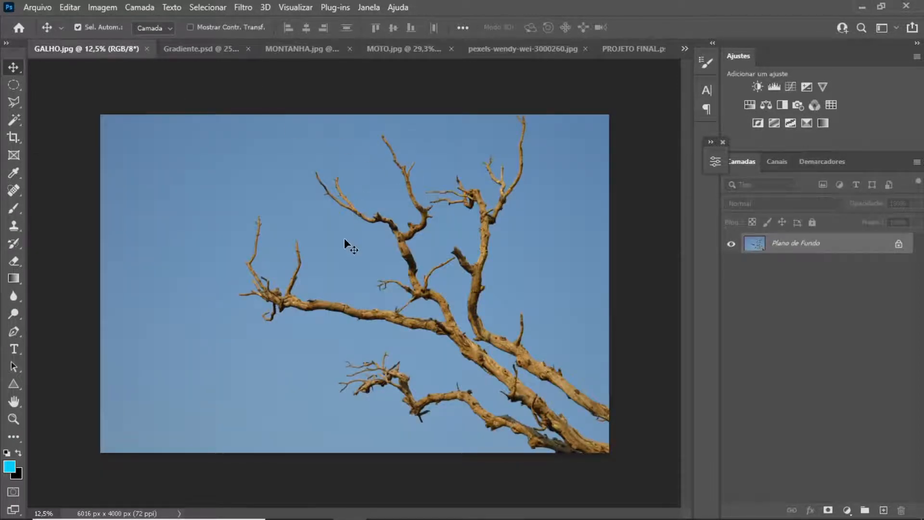
{"action": "key", "text": "ctrl"}
{"action": "left_click_drag", "start_coordinate": [352, 247], "coordinate": [368, 248]}
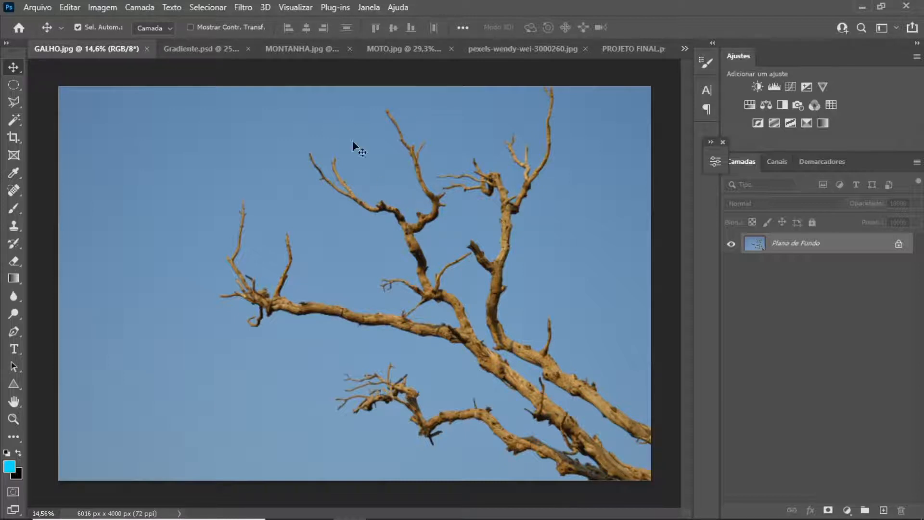
{"action": "left_click", "coordinate": [18, 122]}
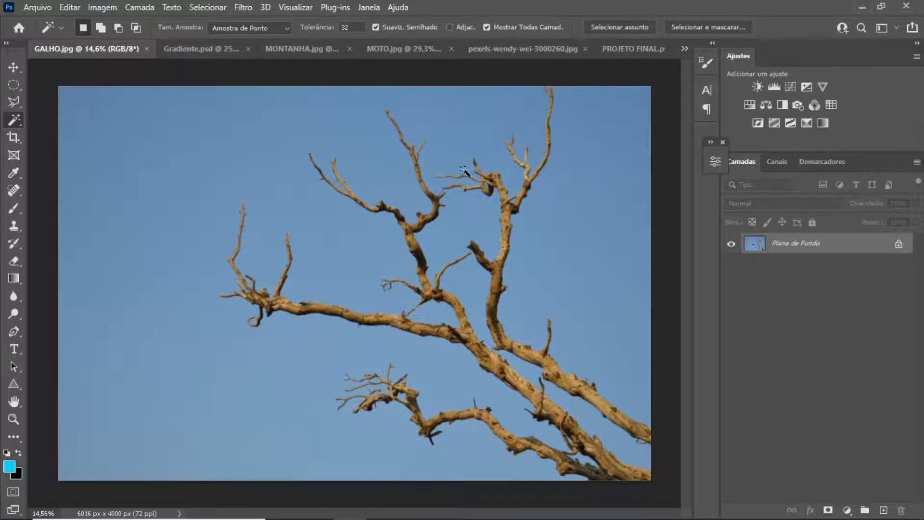
{"action": "left_click", "coordinate": [169, 138]}
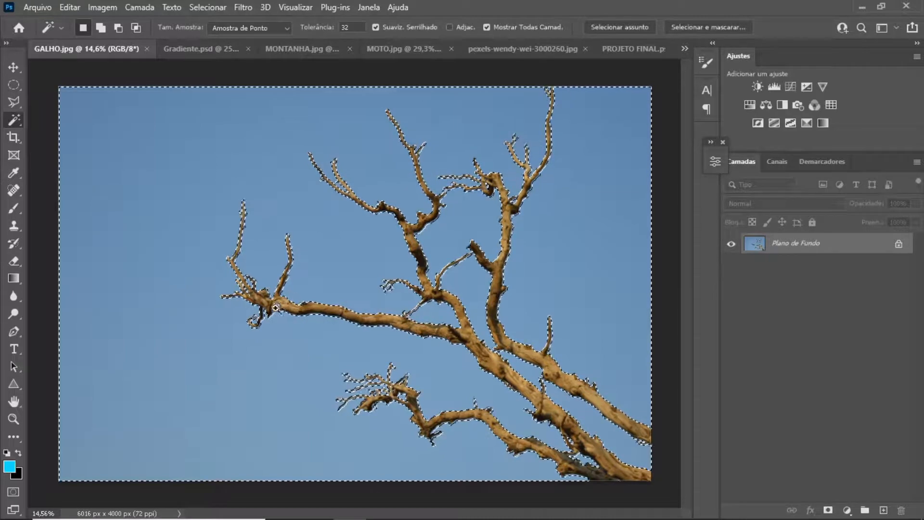
- Examine closely how the sky selection follows the edges and small gaps of the branches
{"action": "left_click_drag", "start_coordinate": [280, 289], "coordinate": [331, 291]}
{"action": "left_click_drag", "start_coordinate": [245, 322], "coordinate": [320, 322]}
{"action": "mouse_move", "coordinate": [190, 269]}
{"action": "left_mouse_down"}
{"action": "mouse_move", "coordinate": [206, 268]}
{"action": "mouse_move", "coordinate": [185, 268]}
{"action": "left_mouse_up"}
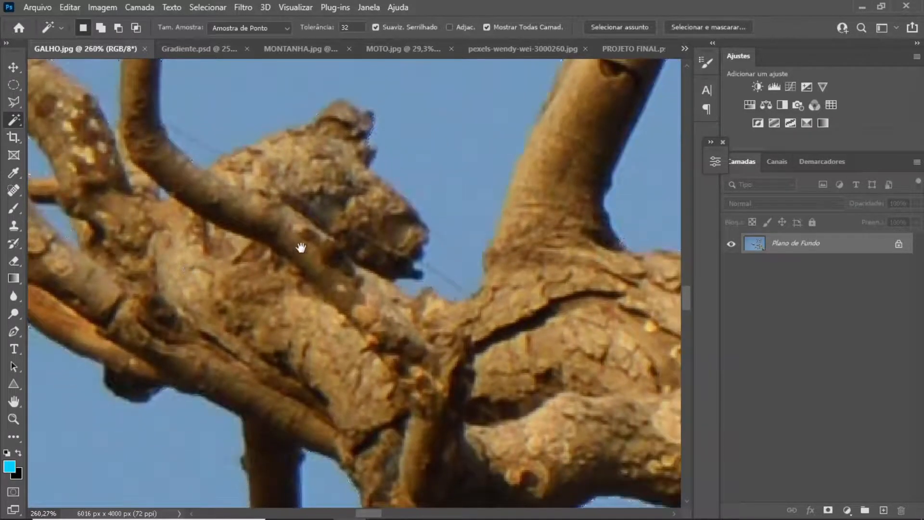
{"action": "left_click_drag", "start_coordinate": [298, 247], "coordinate": [351, 277]}
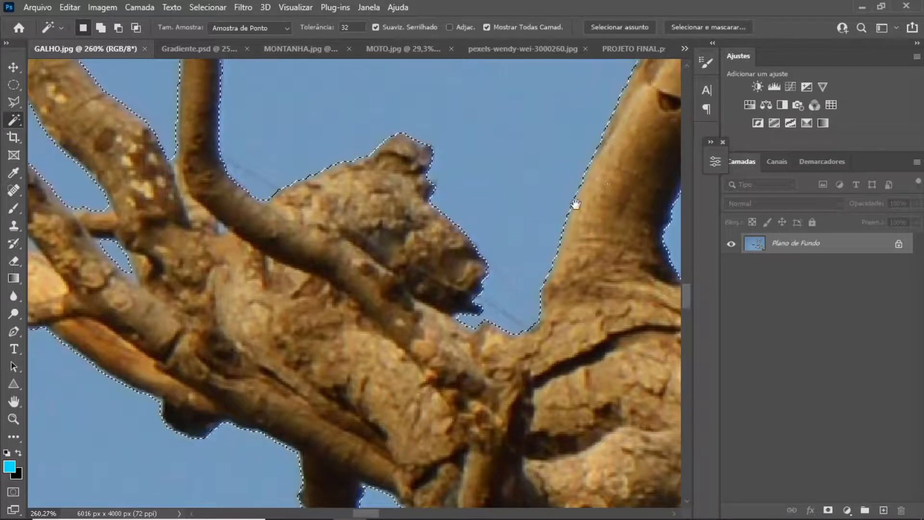
{"action": "left_click_drag", "start_coordinate": [631, 166], "coordinate": [377, 310]}
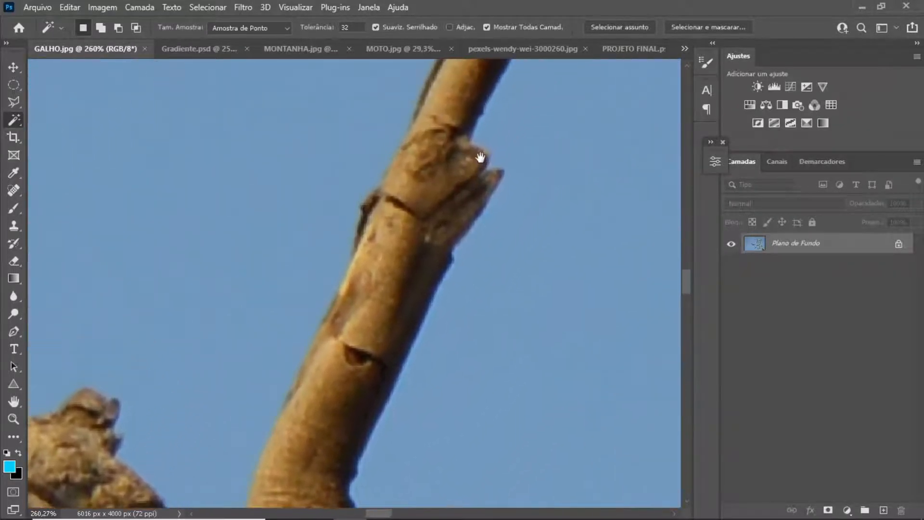
{"action": "left_click_drag", "start_coordinate": [363, 359], "coordinate": [523, 101]}
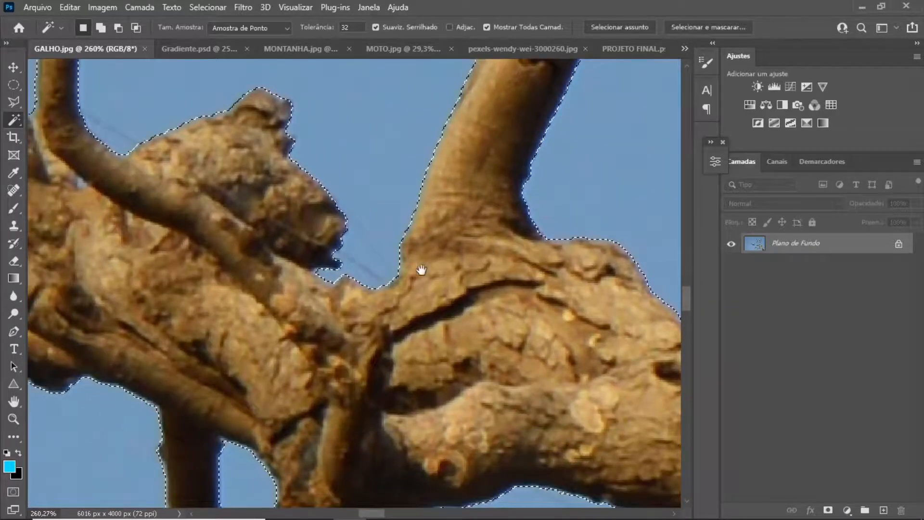
{"action": "left_click_drag", "start_coordinate": [455, 362], "coordinate": [588, 357]}
{"action": "left_click_drag", "start_coordinate": [330, 78], "coordinate": [340, 243]}
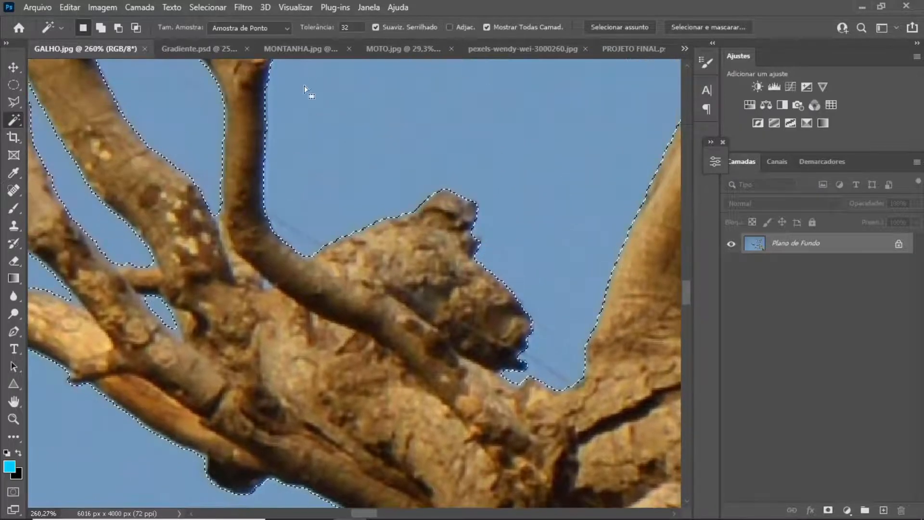
- Clear the selection and reselect the sky with the Magic Wand, raising the tolerance to 50 and finally 70
{"action": "left_click", "coordinate": [303, 20]}
{"action": "type", "text": "50"}
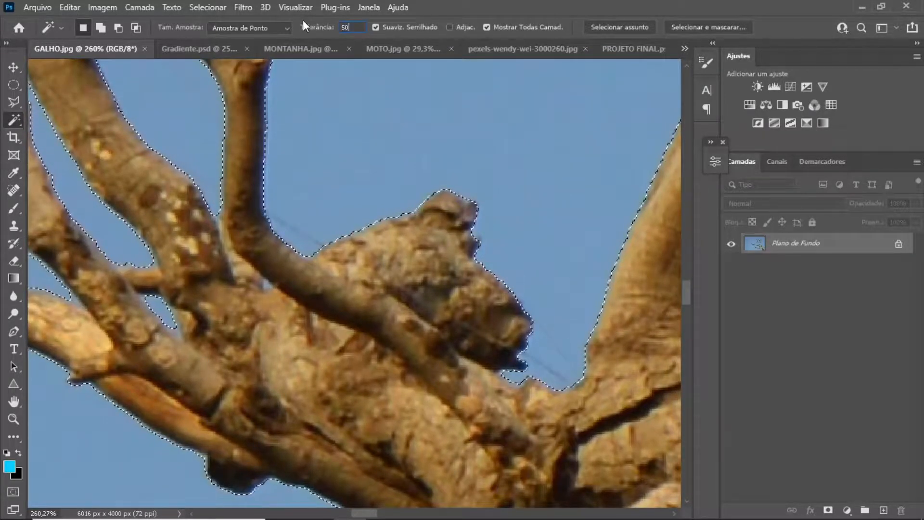
{"action": "left_click", "coordinate": [343, 161]}
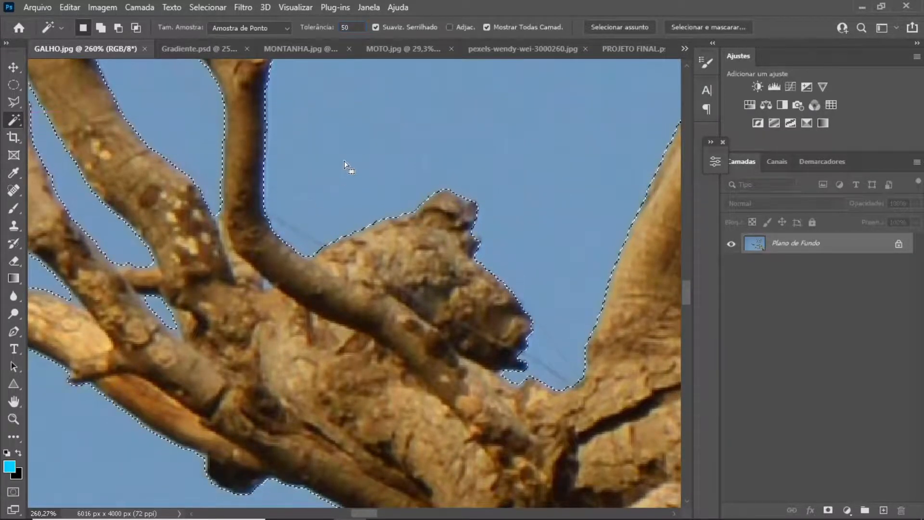
{"action": "key", "text": "ctrl+d"}
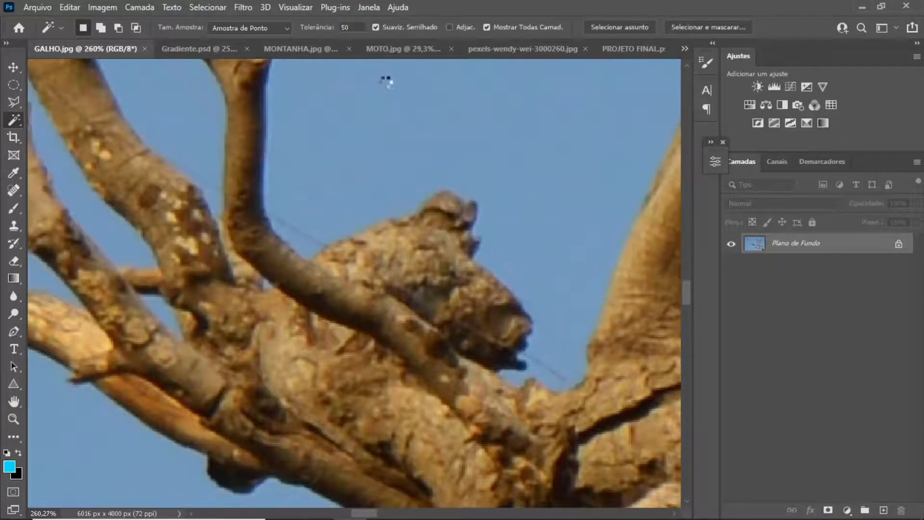
{"action": "scroll", "coordinate": [325, 266], "scroll_direction": "down", "scroll_amount": 5}
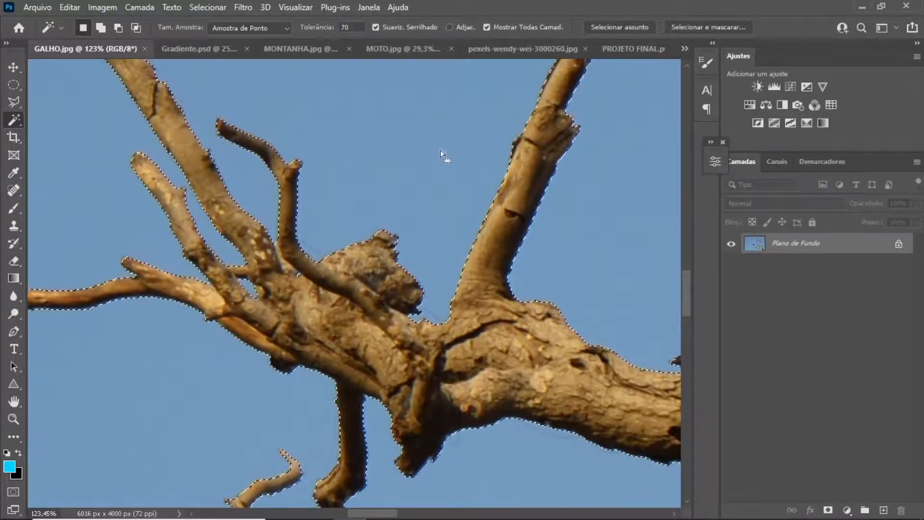
- Check the small gaps between the branches and invert the selection to the branches instead of the sky
{"action": "scroll", "coordinate": [278, 275], "scroll_direction": "up", "scroll_amount": 8}
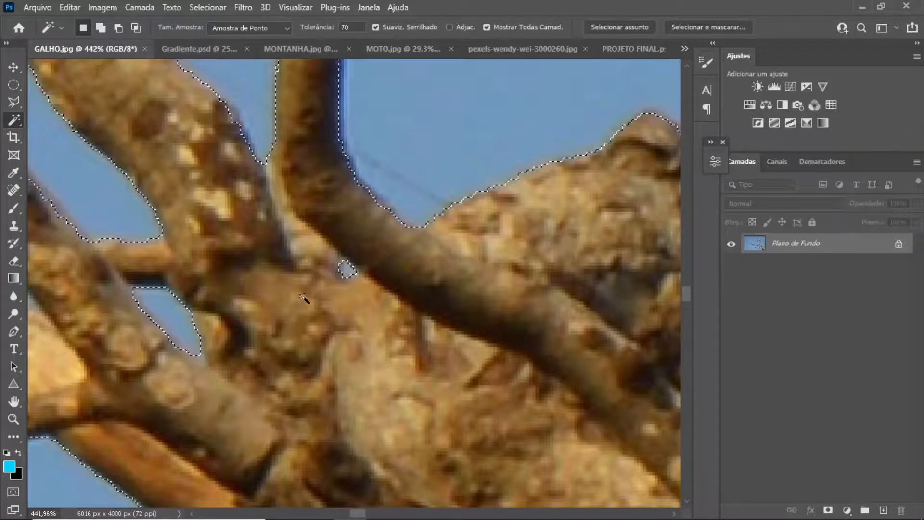
{"action": "scroll", "coordinate": [340, 320], "scroll_direction": "down", "scroll_amount": 5}
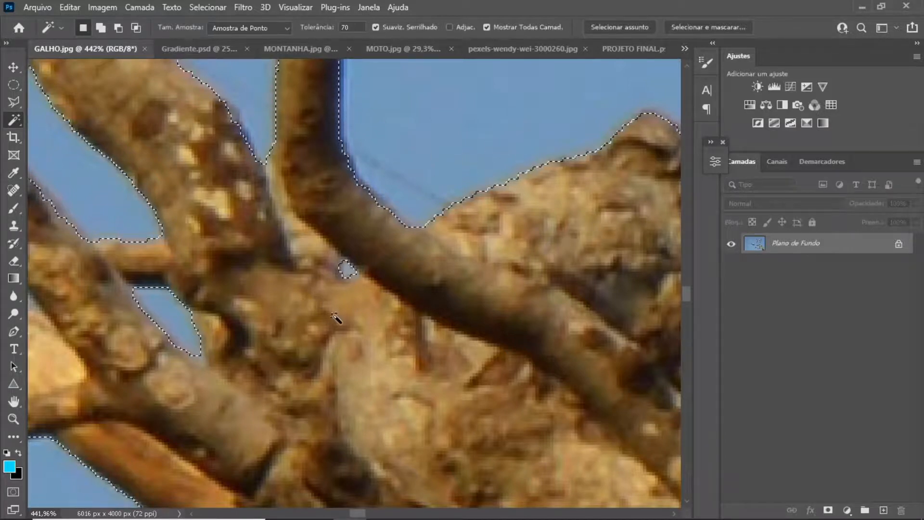
{"action": "scroll", "coordinate": [344, 316], "scroll_direction": "down", "scroll_amount": 3}
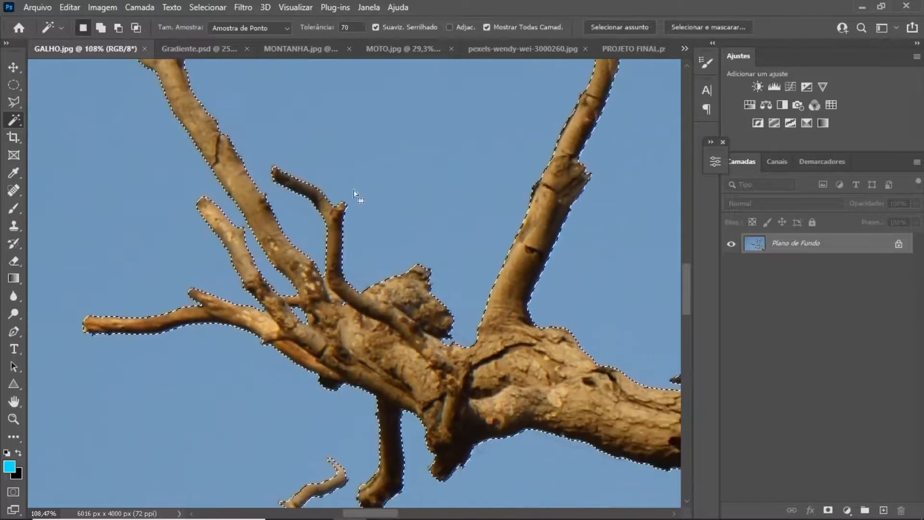
{"action": "left_click", "coordinate": [210, 10]}
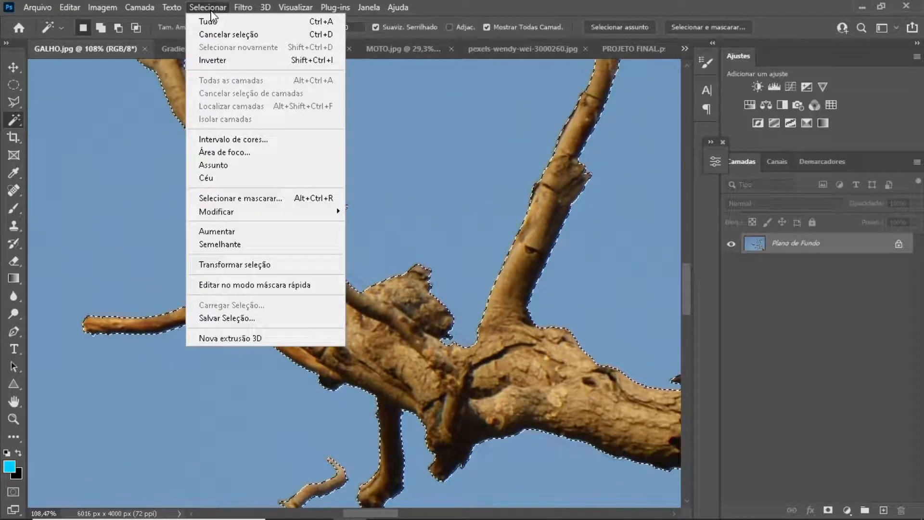
{"action": "left_click", "coordinate": [233, 61]}
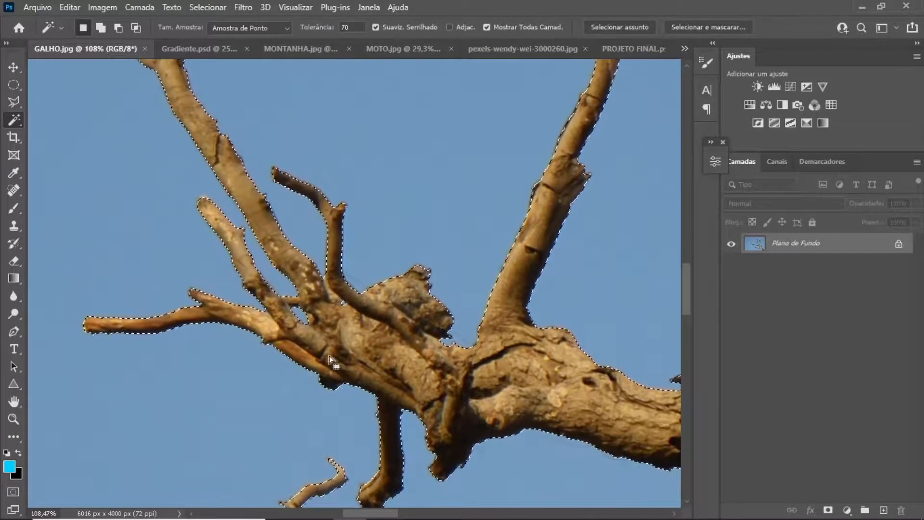
- Copy the selected branches and paste them into PROJETO FINAL.psd above the MOLDURA layer
{"action": "scroll", "coordinate": [399, 352], "scroll_direction": "down", "scroll_amount": 1}
{"action": "scroll", "coordinate": [429, 161], "scroll_direction": "down", "scroll_amount": 1}
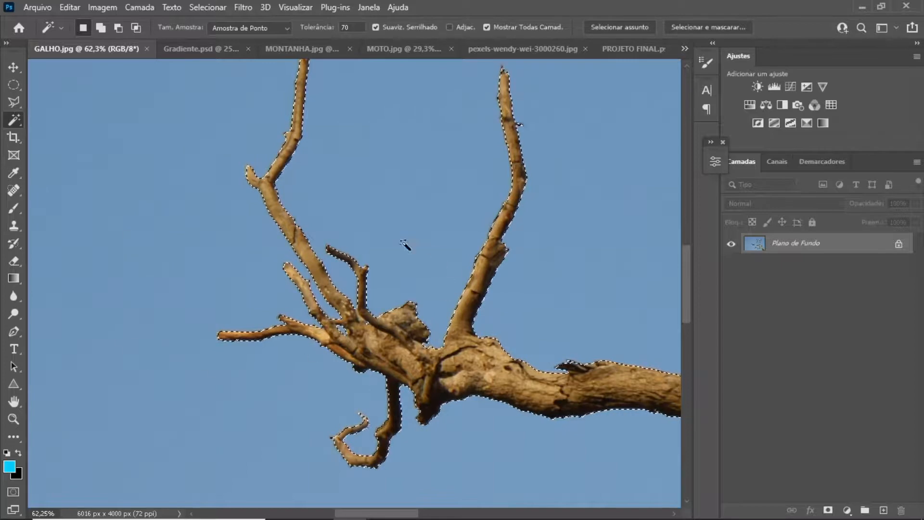
{"action": "key", "text": "ctrl+d"}
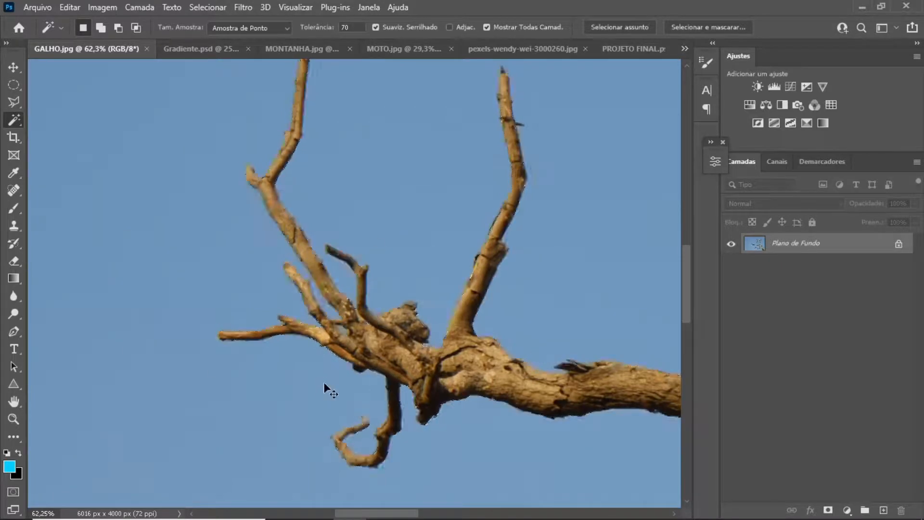
{"action": "key", "text": "ctrl+0"}
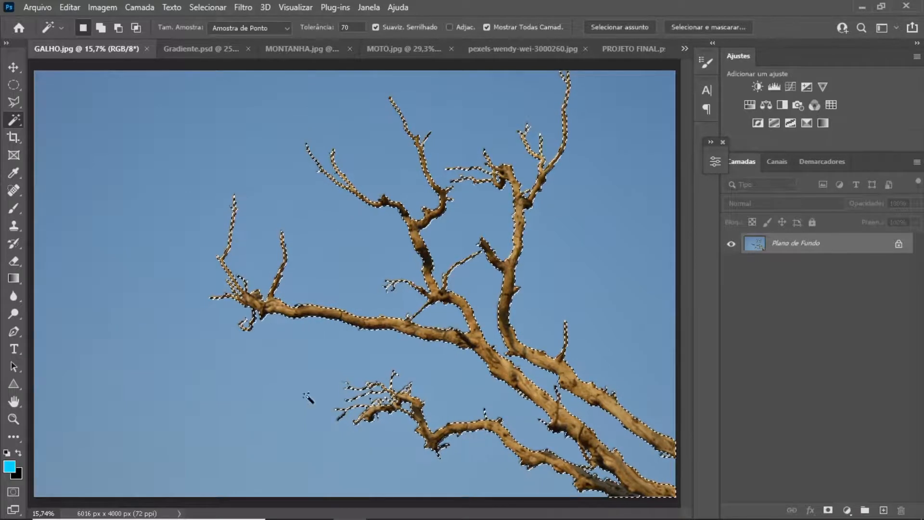
{"action": "left_click", "coordinate": [617, 51]}
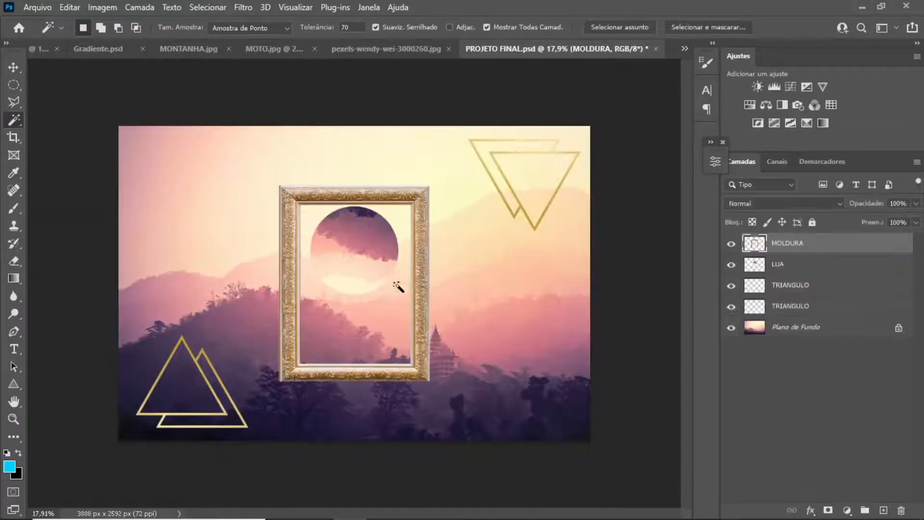
{"action": "key", "text": "ctrl+v"}
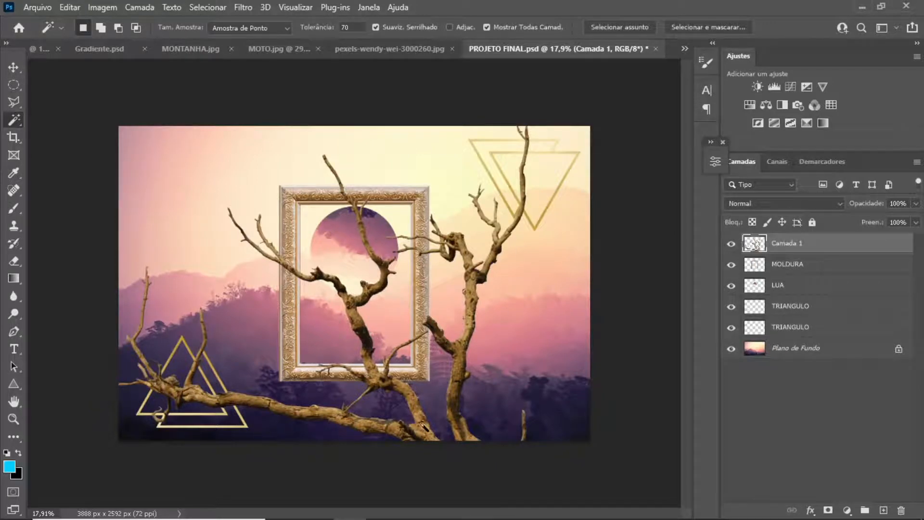
- Free-transform the pasted branches, scaling them proportionally to about 21% and placing them inside the picture frame
{"action": "left_click", "coordinate": [14, 67]}
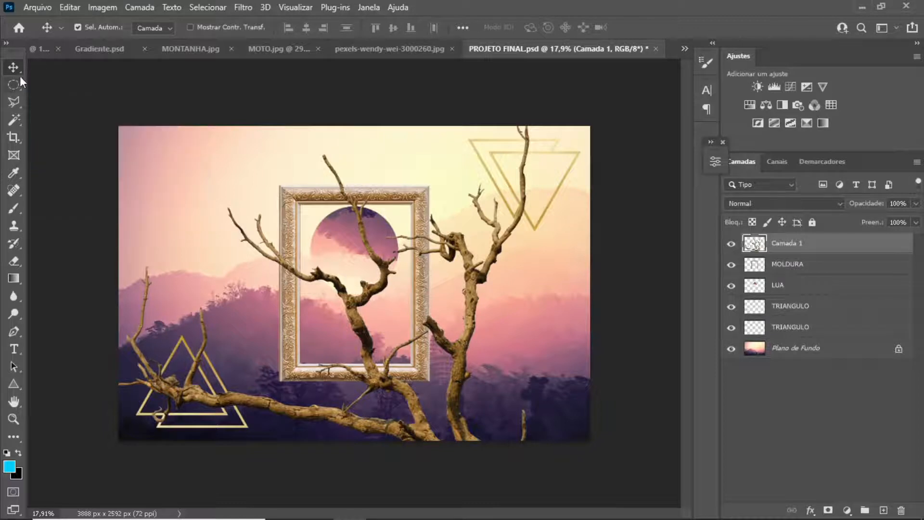
{"action": "left_click", "coordinate": [70, 8]}
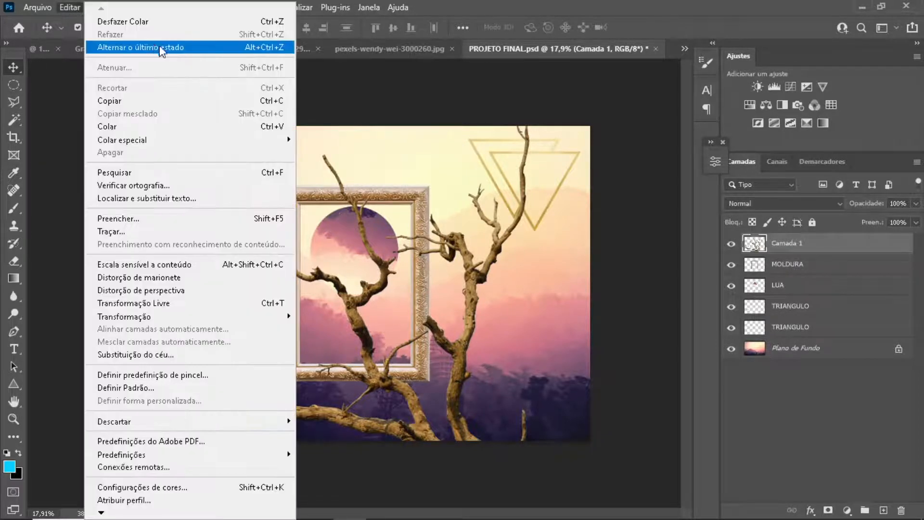
{"action": "left_click", "coordinate": [159, 307]}
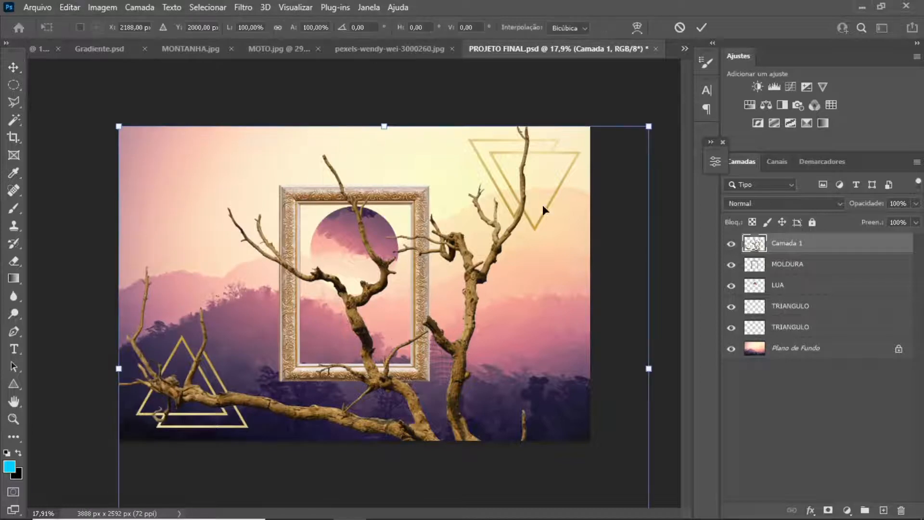
{"action": "left_click_drag", "start_coordinate": [650, 127], "coordinate": [446, 269]}
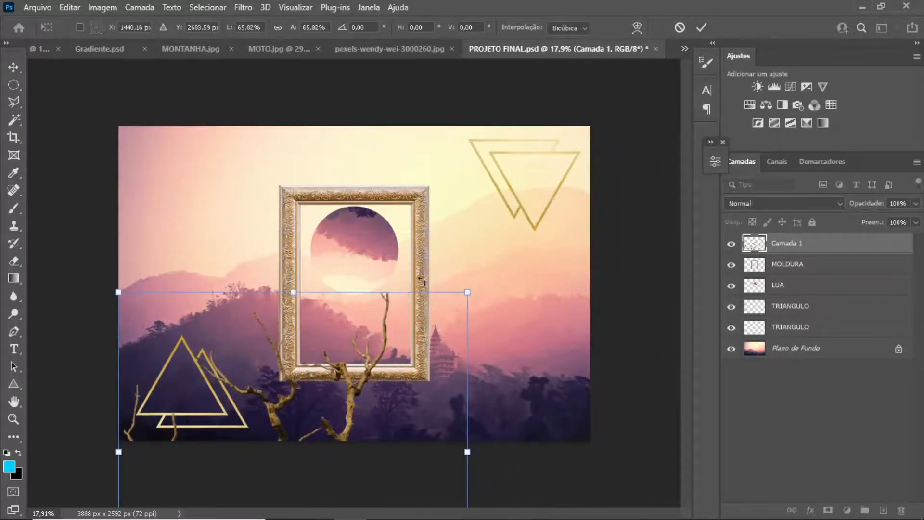
{"action": "left_click_drag", "start_coordinate": [348, 419], "coordinate": [483, 188]}
{"action": "left_click_drag", "start_coordinate": [574, 374], "coordinate": [371, 342]}
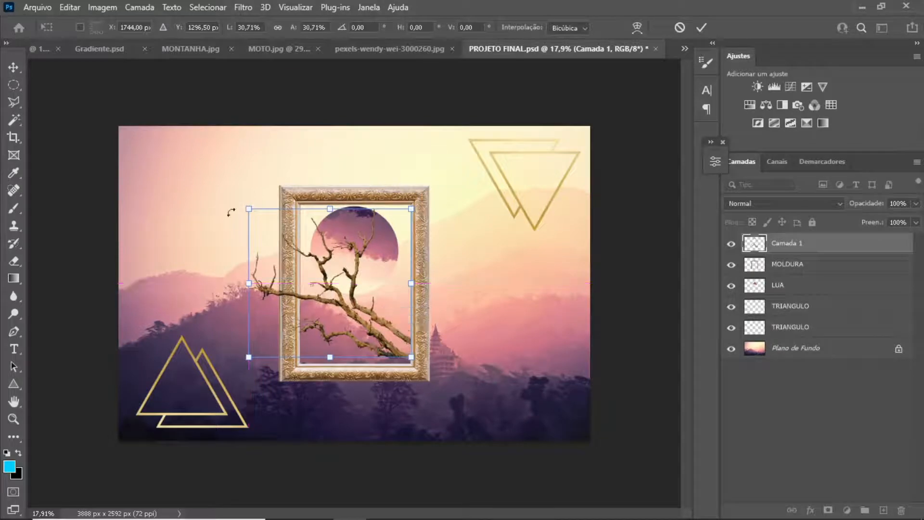
{"action": "left_click_drag", "start_coordinate": [249, 210], "coordinate": [300, 256]}
- Flip the branches horizontally within the frame
{"action": "key", "text": "alt+space"}
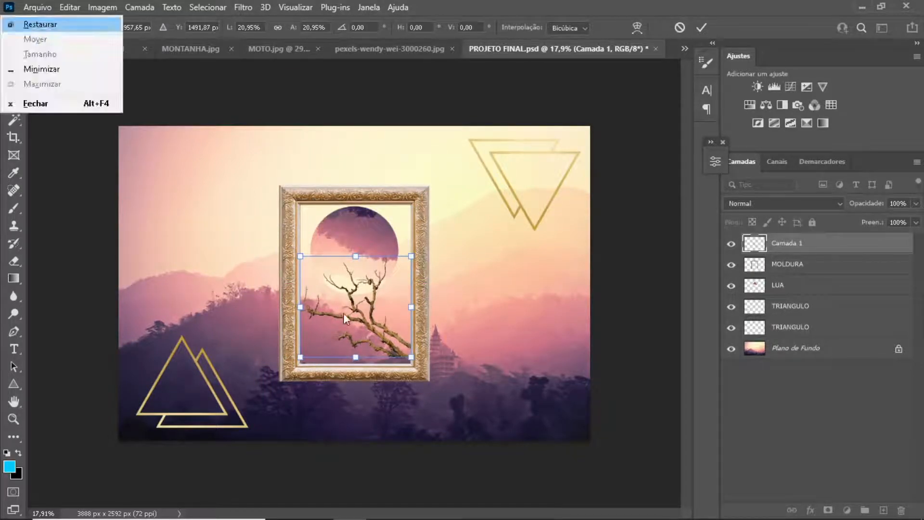
{"action": "key", "text": "Escape"}
{"action": "left_click_drag", "start_coordinate": [344, 329], "coordinate": [402, 334]}
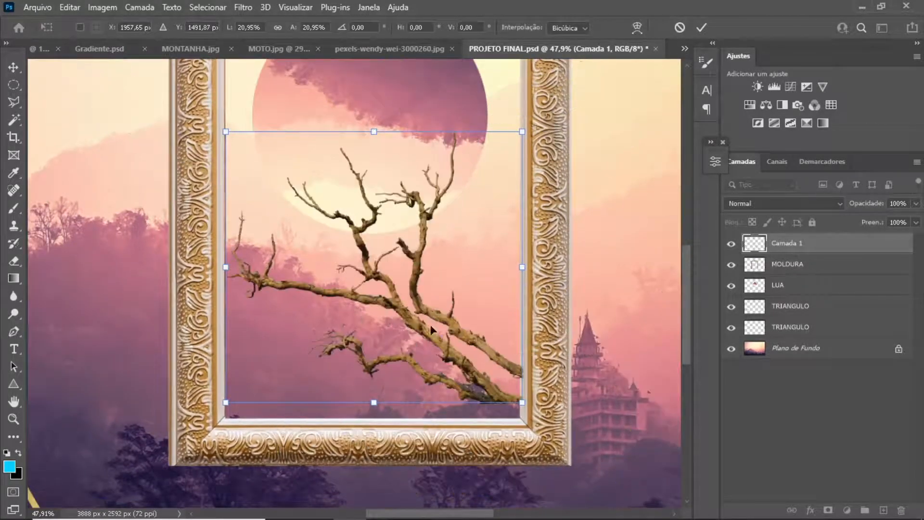
{"action": "right_click", "coordinate": [390, 281]}
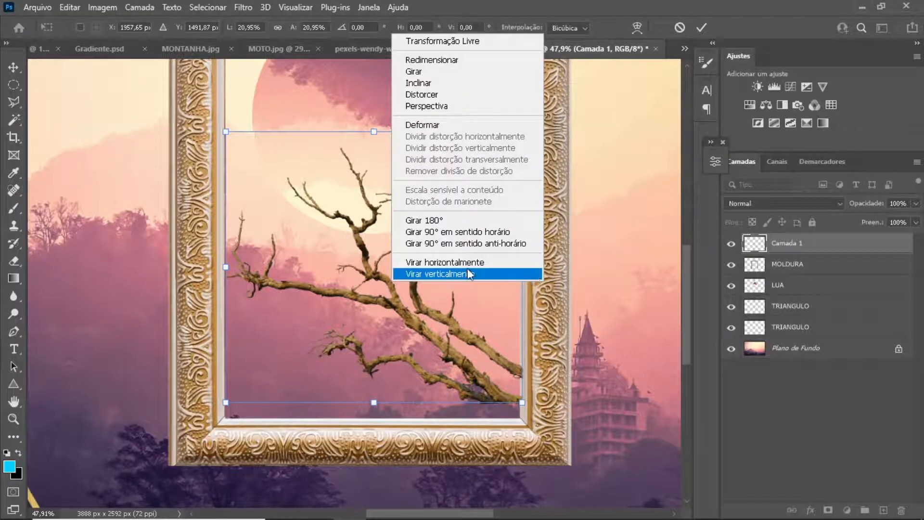
{"action": "left_click", "coordinate": [456, 263]}
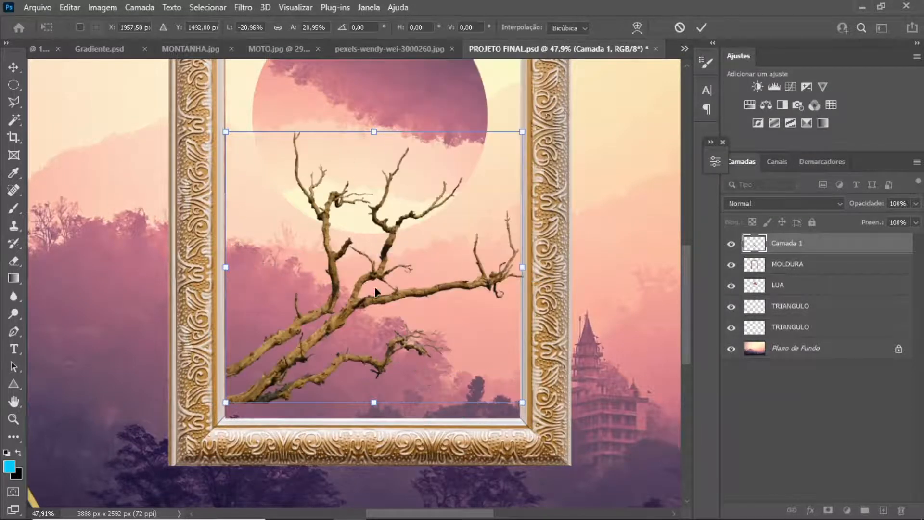
- Move the flipped branches so their cut ends sit against the lower-left inner corner of the frame
{"action": "mouse_move", "coordinate": [275, 392]}
{"action": "left_mouse_down"}
{"action": "mouse_move", "coordinate": [283, 395]}
{"action": "mouse_move", "coordinate": [271, 401]}
{"action": "left_mouse_up"}
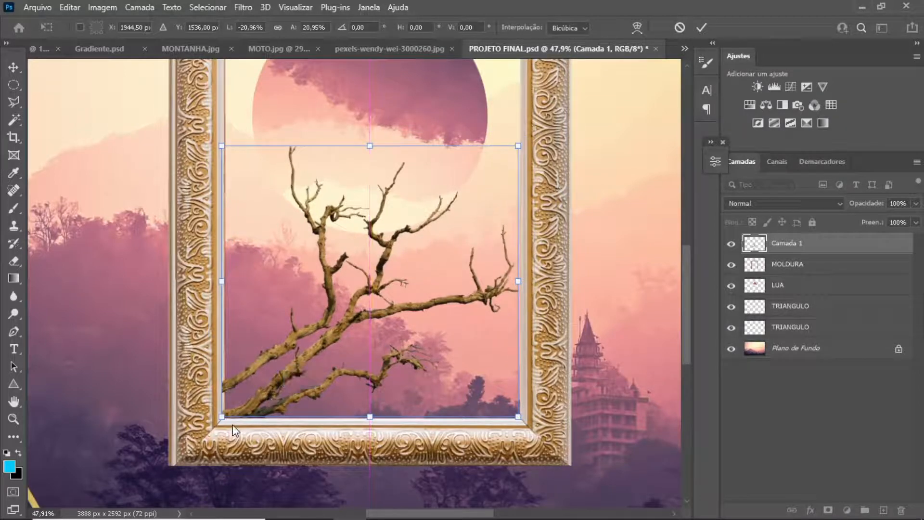
{"action": "key", "text": "alt+space"}
{"action": "key", "text": "Escape"}
{"action": "left_click_drag", "start_coordinate": [239, 417], "coordinate": [264, 415]}
{"action": "scroll", "coordinate": [260, 413], "scroll_direction": "down", "scroll_amount": 5}
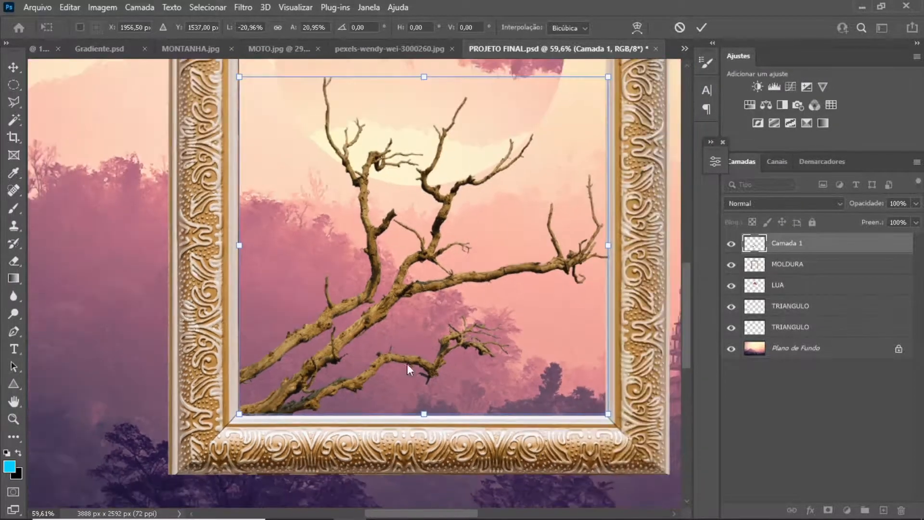
- Scale the branches down slightly to about 20.8% so they fit the frame's inner width, and apply the transform
{"action": "key", "text": "alt+space"}
{"action": "key", "text": "Escape"}
{"action": "left_click_drag", "start_coordinate": [618, 271], "coordinate": [609, 312]}
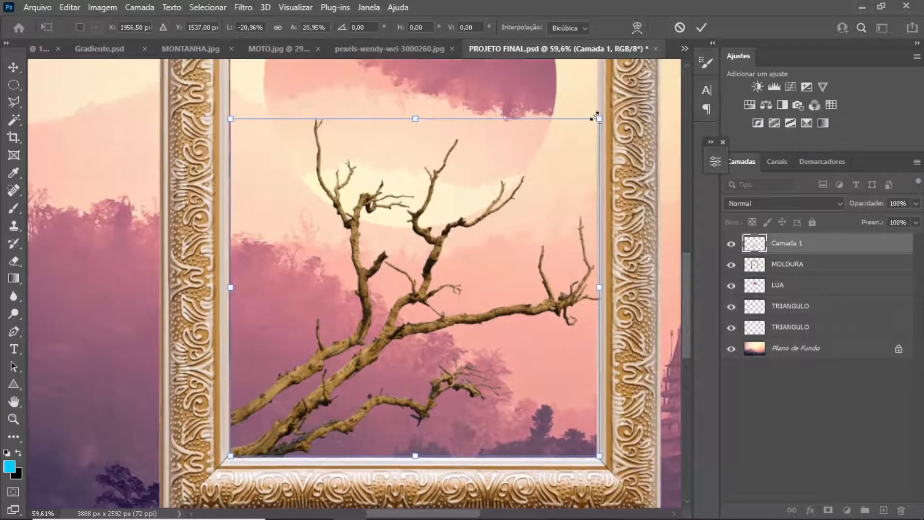
{"action": "left_click_drag", "start_coordinate": [600, 120], "coordinate": [597, 121]}
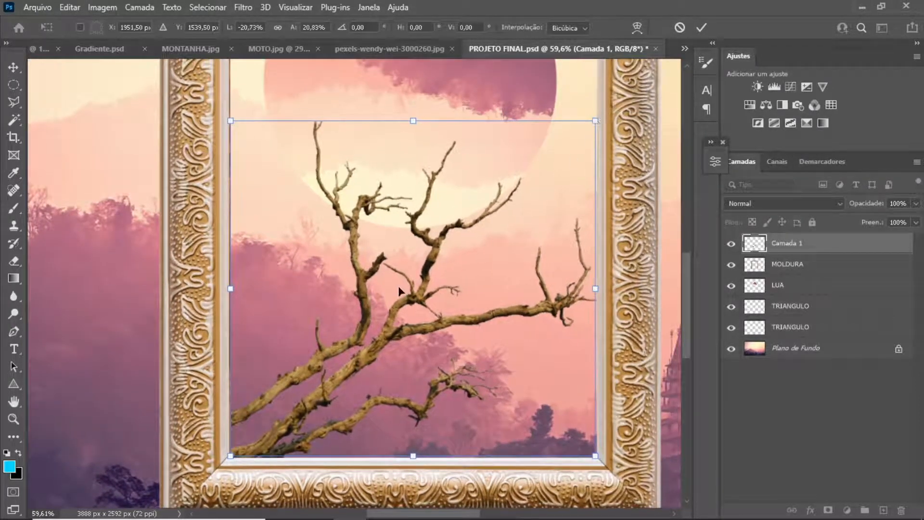
{"action": "scroll", "coordinate": [390, 294], "scroll_direction": "down", "scroll_amount": 1}
{"action": "key", "text": "Return"}
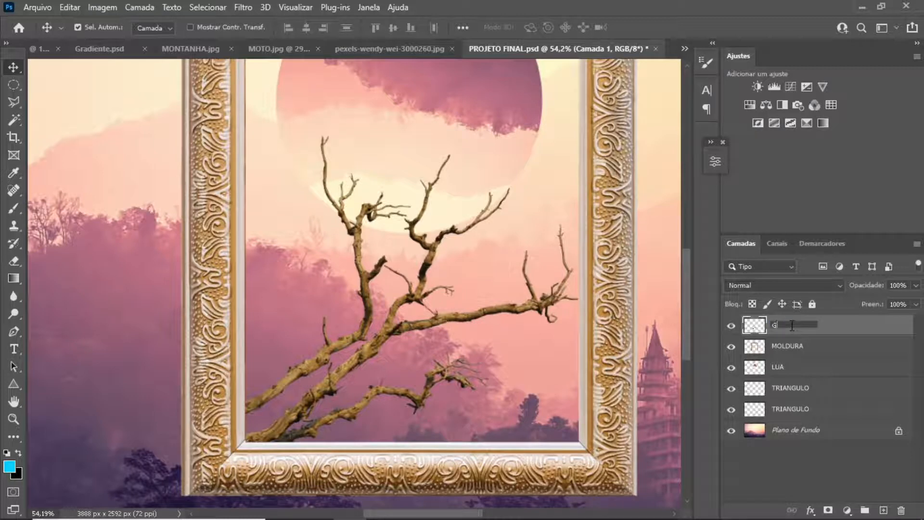
- Rename the branch layer as GALHO
{"action": "key", "text": "Return"}
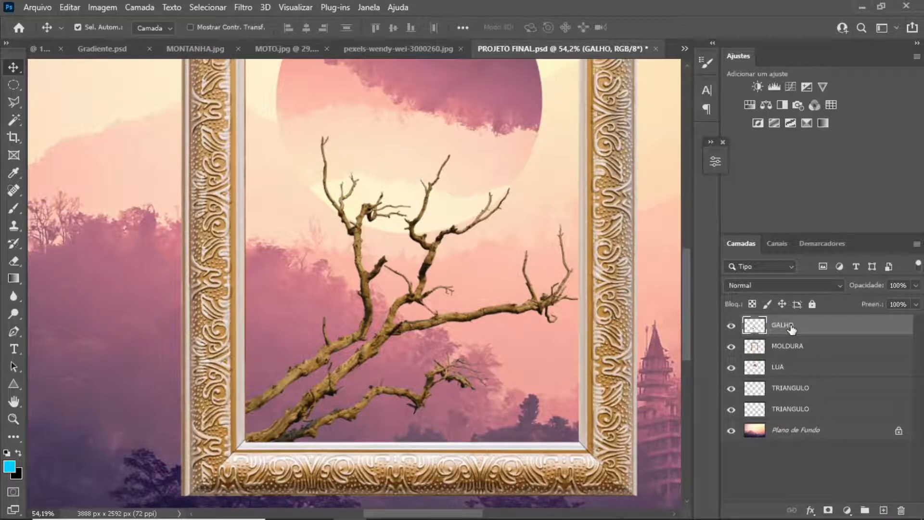
{"action": "key", "text": "ctrl+0"}
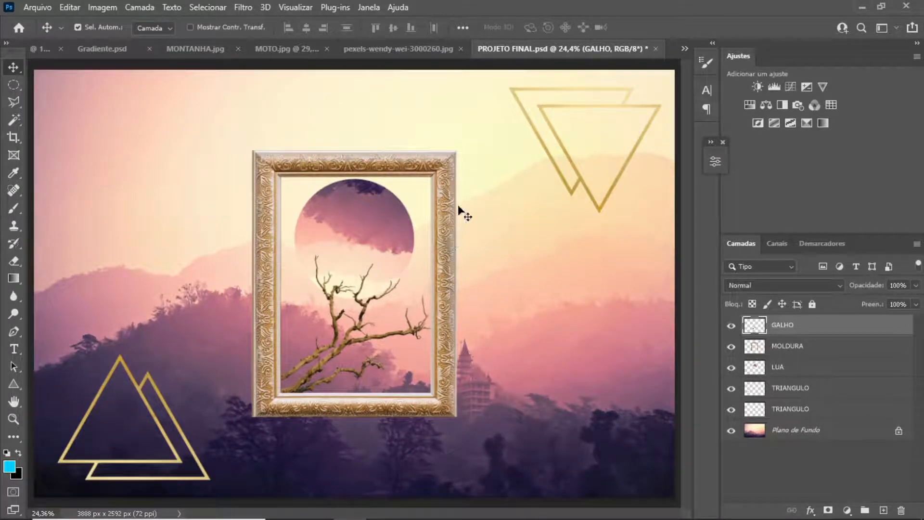
- In the flying birds photo, select the white background with the Magic Wand at tolerance 32 and invert the selection to the birds
{"action": "left_click", "coordinate": [367, 49]}
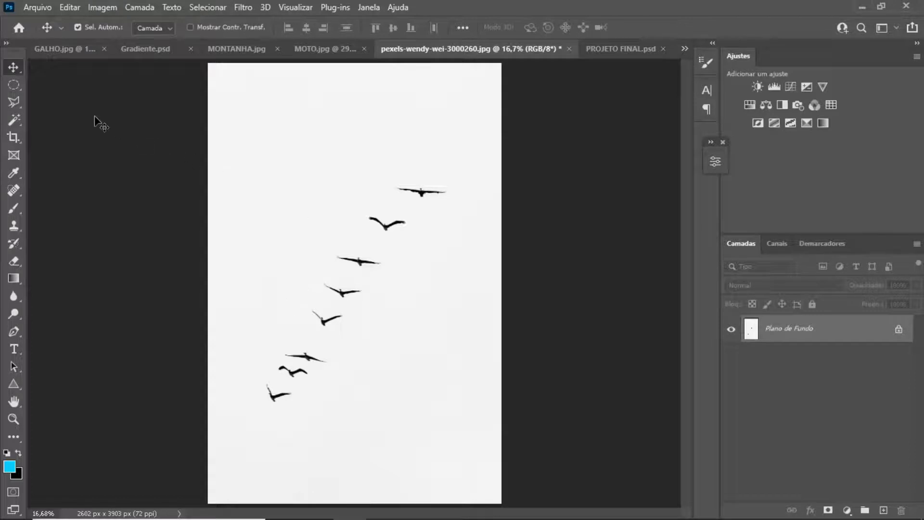
{"action": "left_click", "coordinate": [11, 121]}
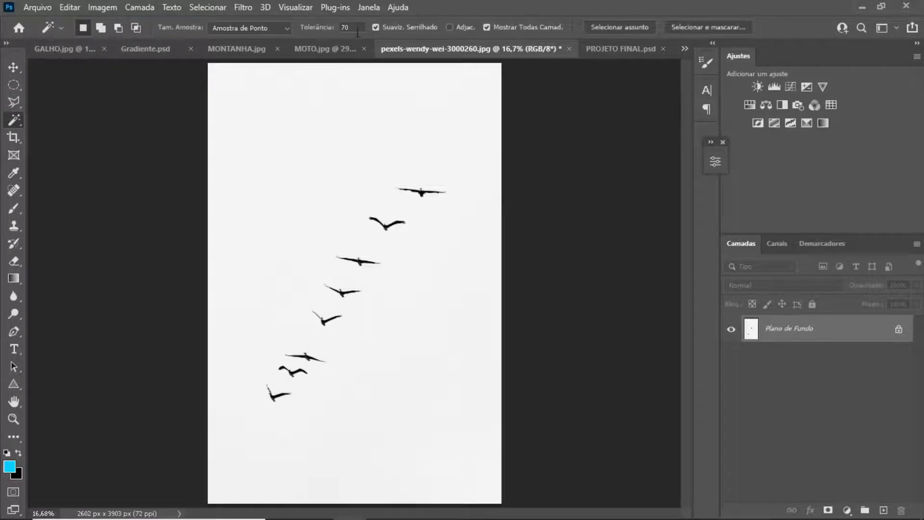
{"action": "type", "text": "32"}
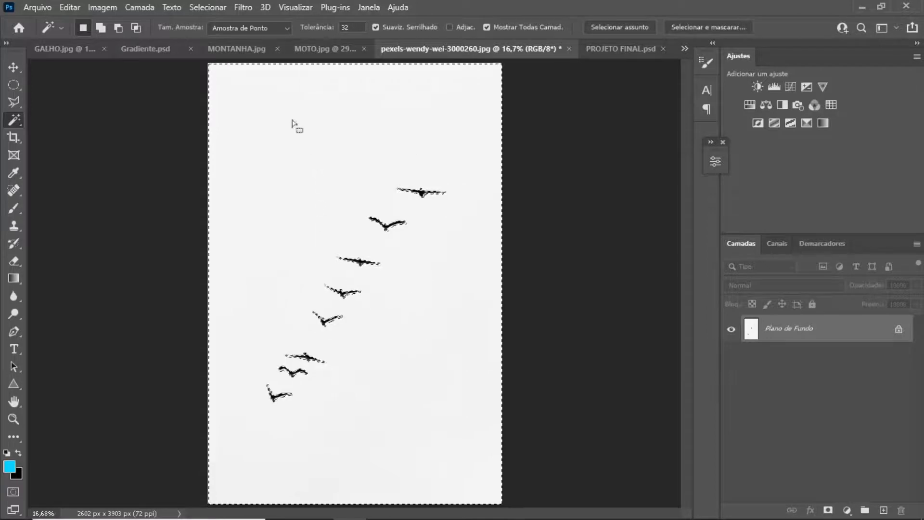
{"action": "left_click", "coordinate": [206, 7]}
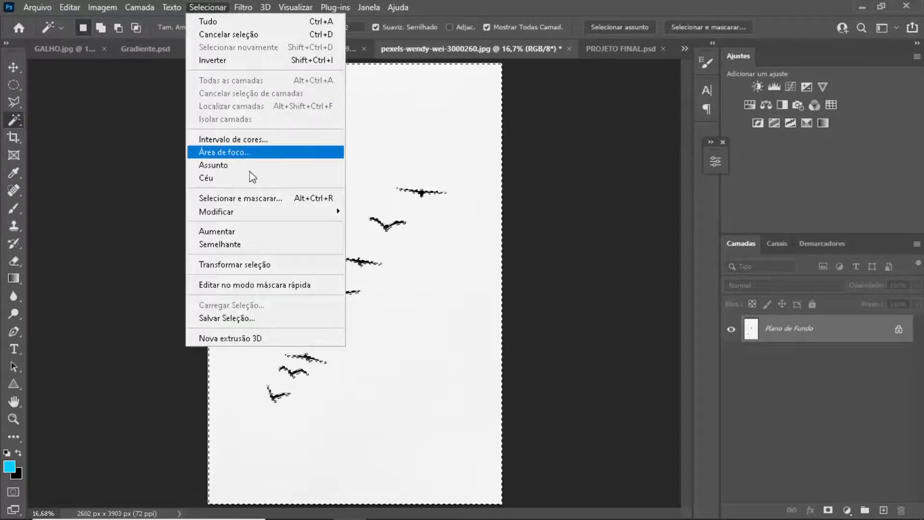
{"action": "left_click", "coordinate": [245, 60]}
- Examine closely how the selection follows the wings, heads and tails of the birds
{"action": "left_click_drag", "start_coordinate": [353, 270], "coordinate": [481, 270]}
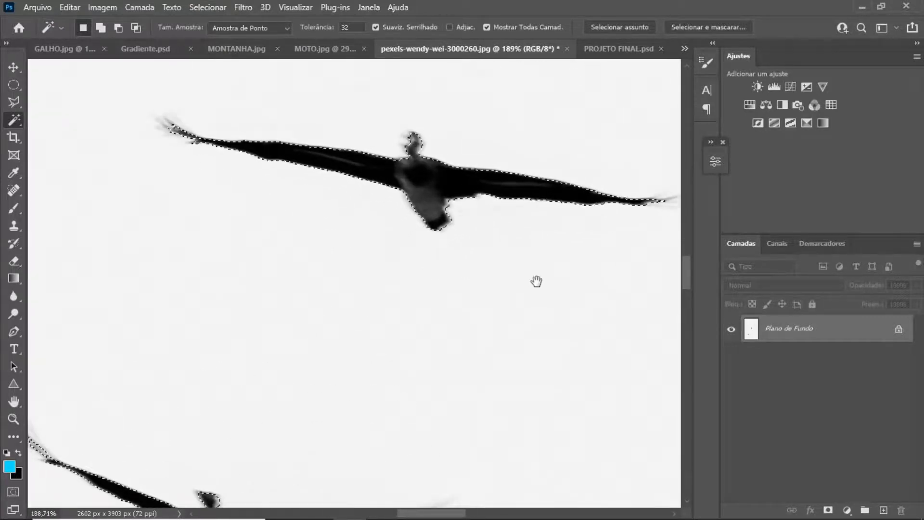
{"action": "left_click_drag", "start_coordinate": [595, 149], "coordinate": [387, 493]}
{"action": "left_click_drag", "start_coordinate": [617, 139], "coordinate": [489, 308]}
{"action": "scroll", "coordinate": [483, 312], "scroll_direction": "up", "scroll_amount": 2}
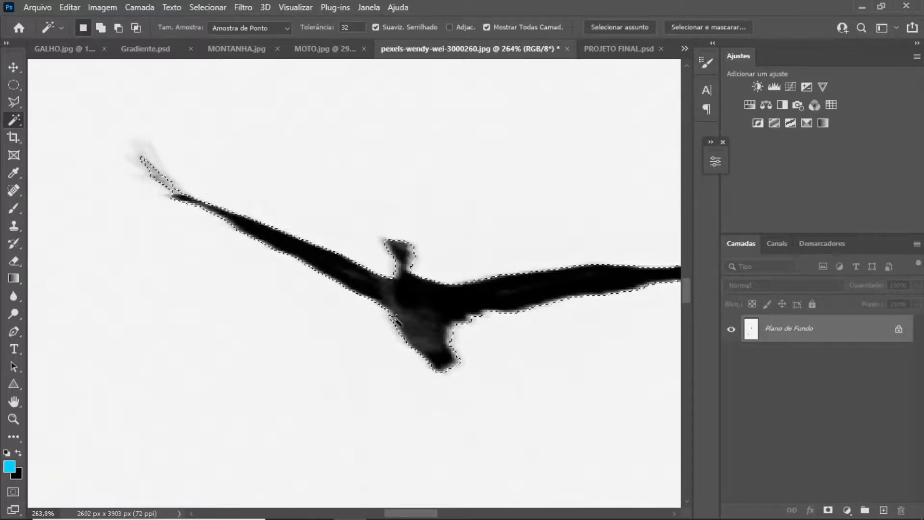
{"action": "left_click_drag", "start_coordinate": [547, 173], "coordinate": [449, 302]}
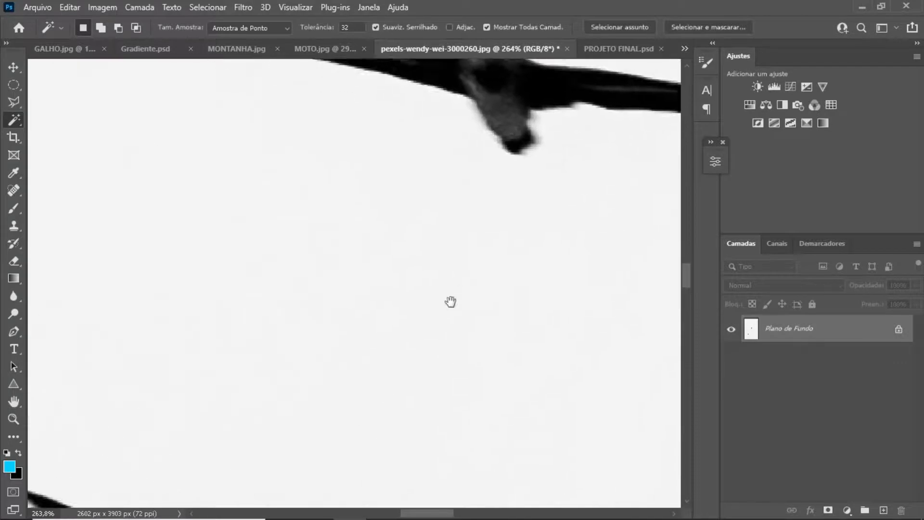
{"action": "left_click_drag", "start_coordinate": [573, 128], "coordinate": [433, 392]}
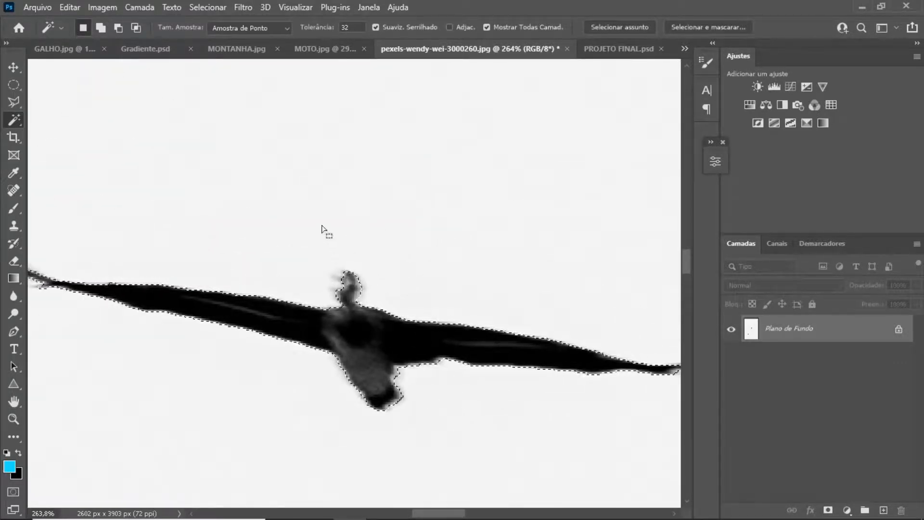
{"action": "left_click", "coordinate": [218, 11]}
{"action": "left_click", "coordinate": [247, 60]}
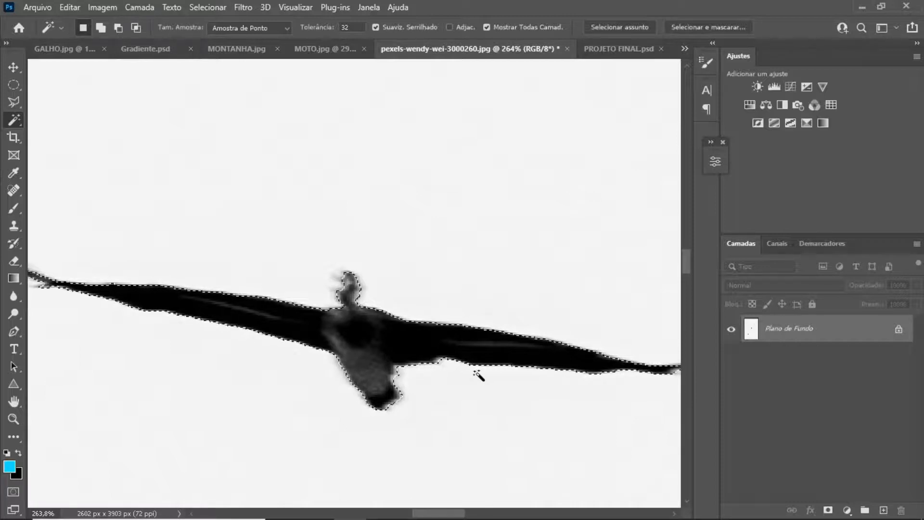
- Open Select and Mask for the bird selection, compare the preview modes and preview it on black at 100% opacity
{"action": "left_click", "coordinate": [700, 31]}
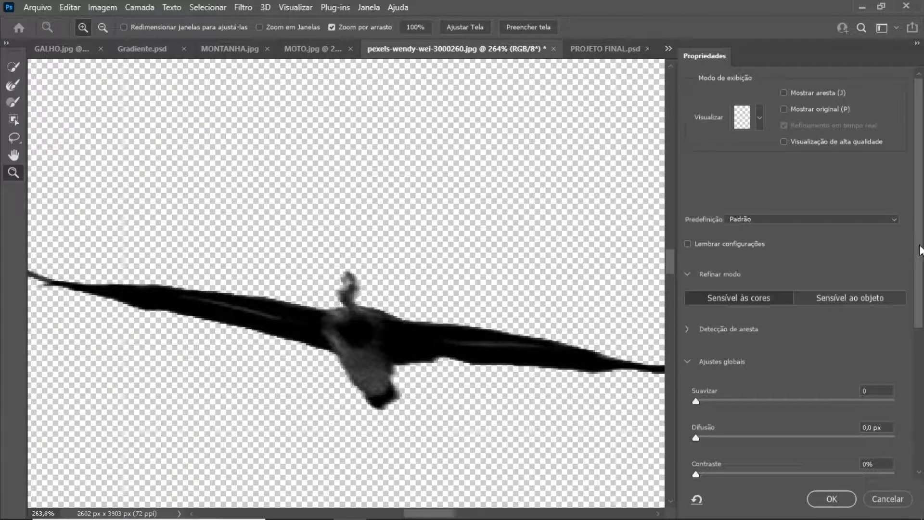
{"action": "left_click", "coordinate": [758, 116]}
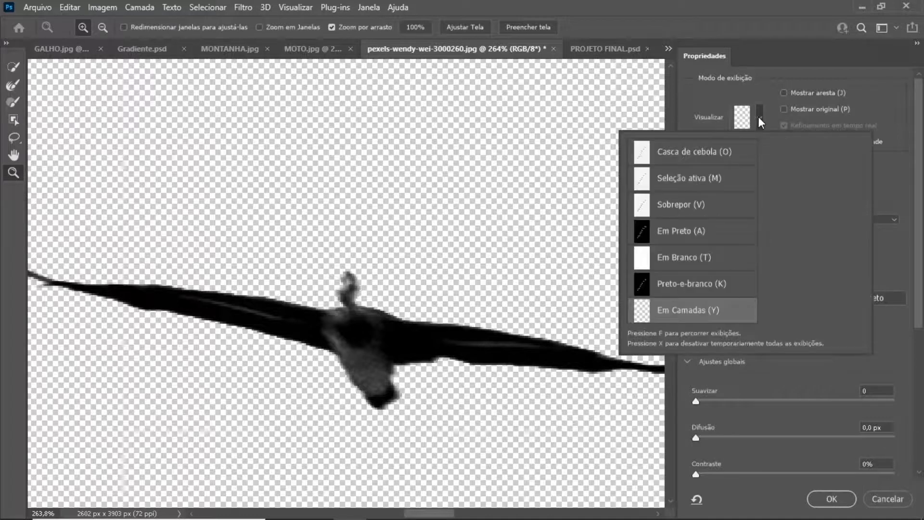
{"action": "left_click", "coordinate": [722, 153]}
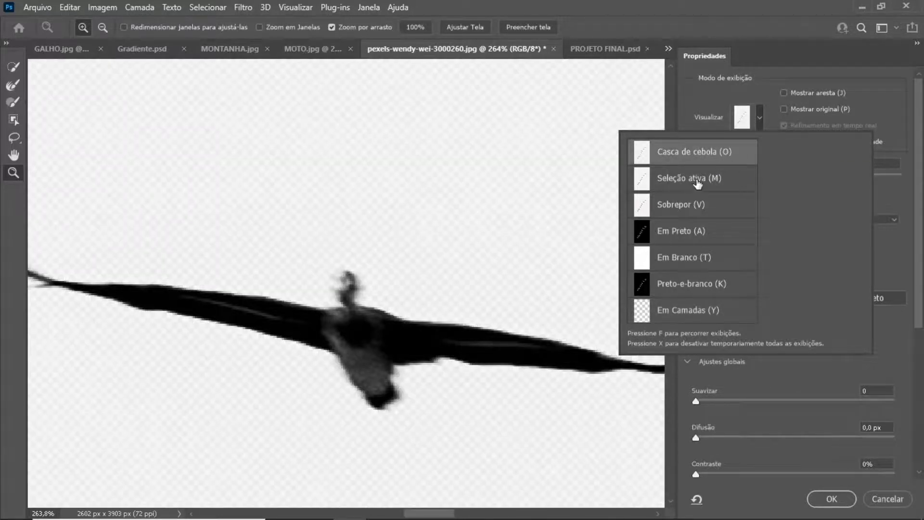
{"action": "left_click", "coordinate": [714, 187]}
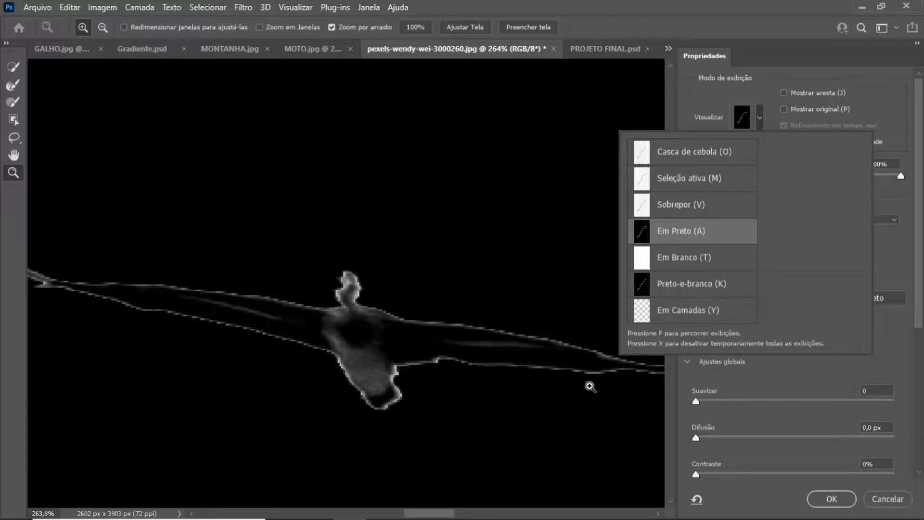
{"action": "left_click", "coordinate": [920, 284]}
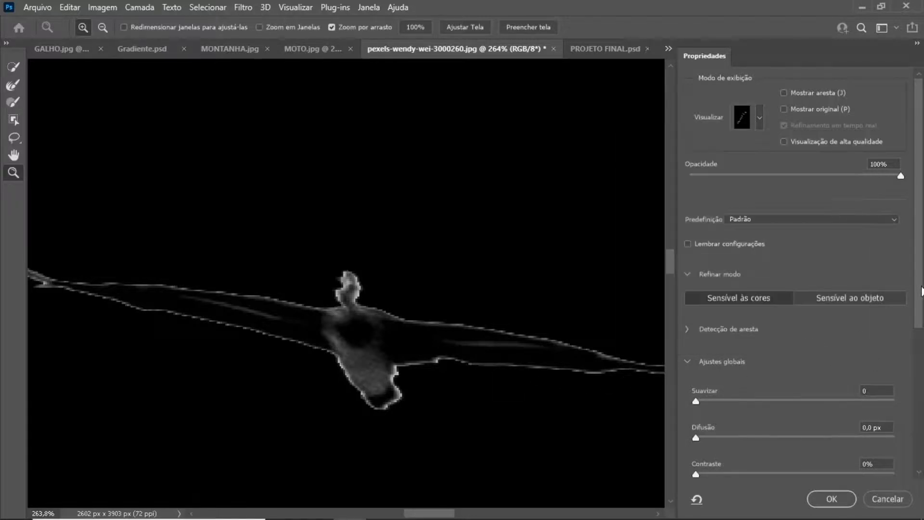
- Refine the birds' mask edge with Smooth 2, Feather 0.4 px and Shift Edge -69%
{"action": "scroll", "coordinate": [856, 264], "scroll_direction": "down", "scroll_amount": 3}
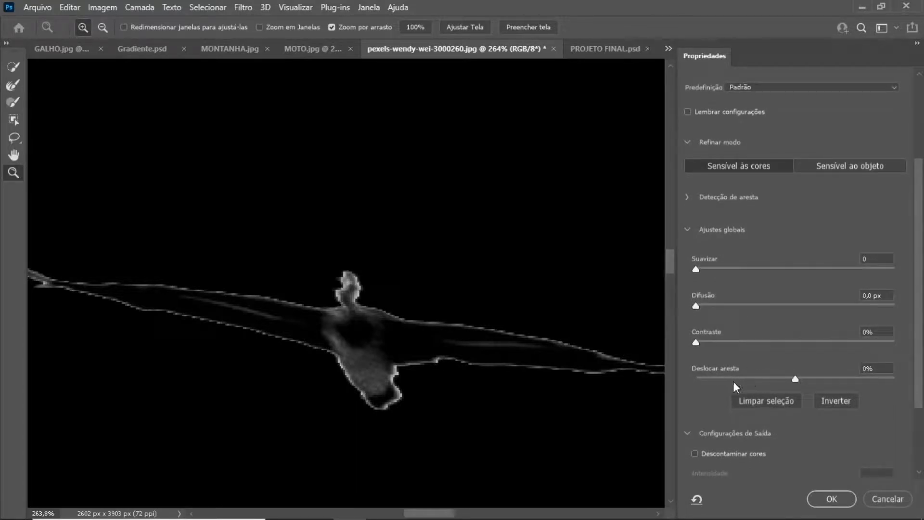
{"action": "left_click", "coordinate": [732, 380]}
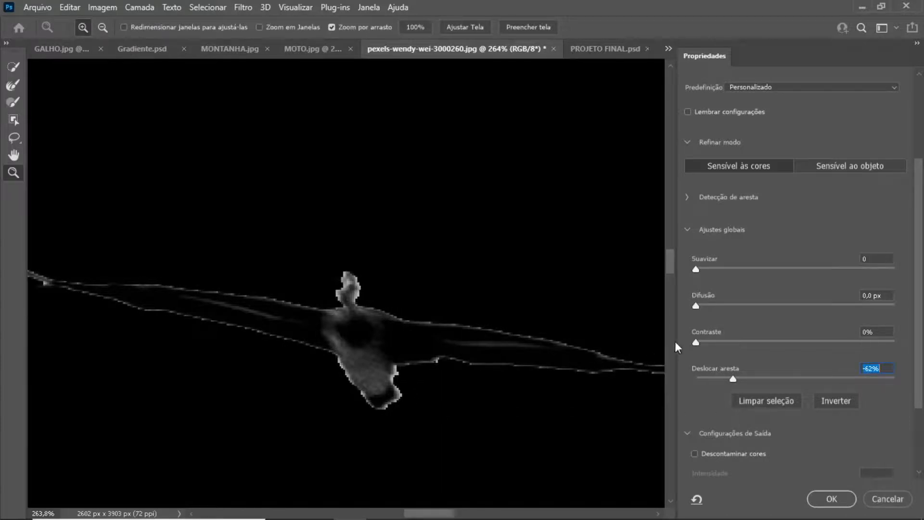
{"action": "left_click", "coordinate": [701, 306]}
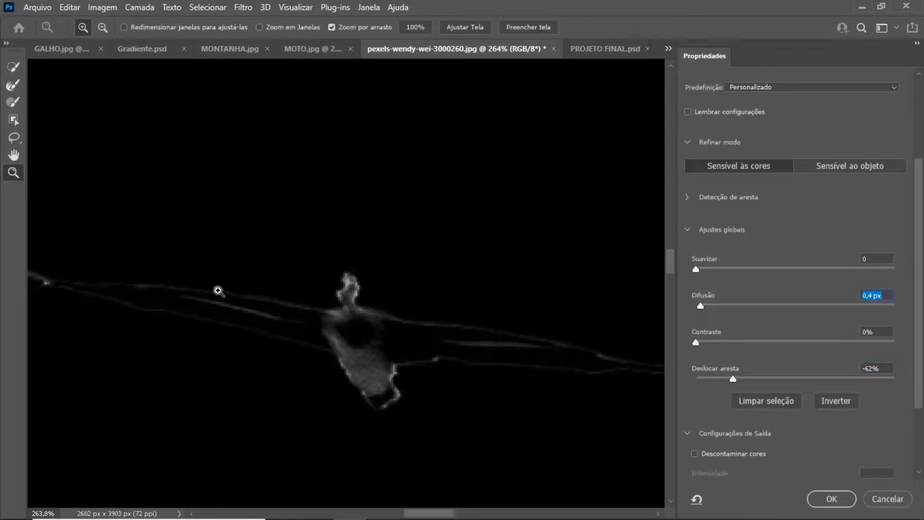
{"action": "left_click", "coordinate": [699, 269]}
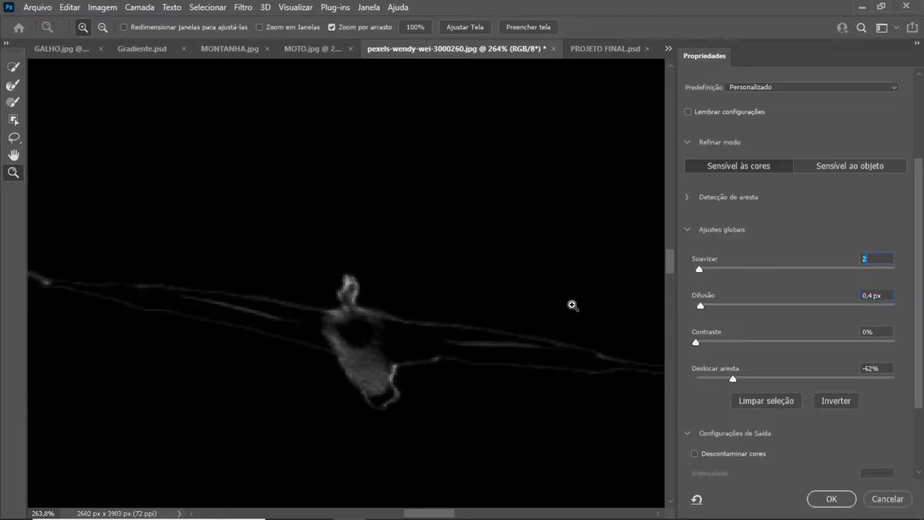
{"action": "left_click", "coordinate": [720, 377]}
{"action": "left_click", "coordinate": [727, 379]}
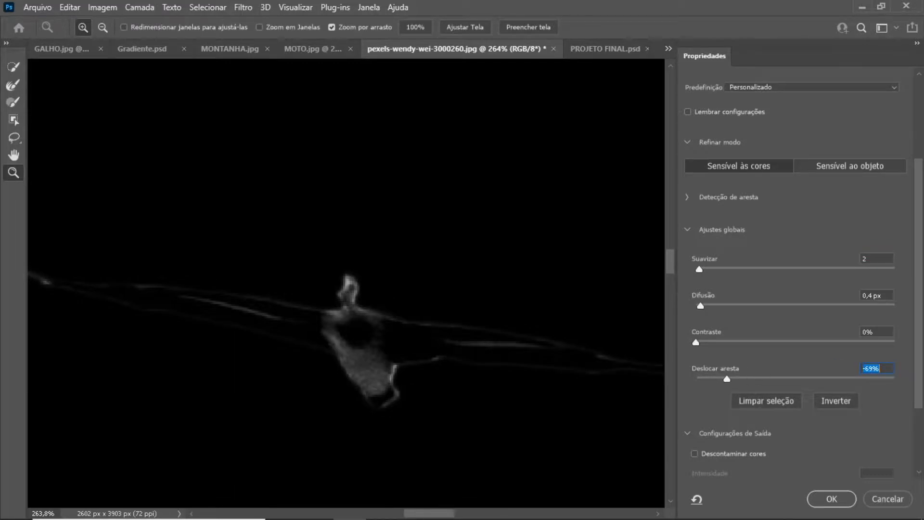
- Apply the refined mask as a selection and paste a copy of the selected birds into PROJETO FINAL.psd
{"action": "scroll", "coordinate": [729, 378], "scroll_direction": "down", "scroll_amount": 2}
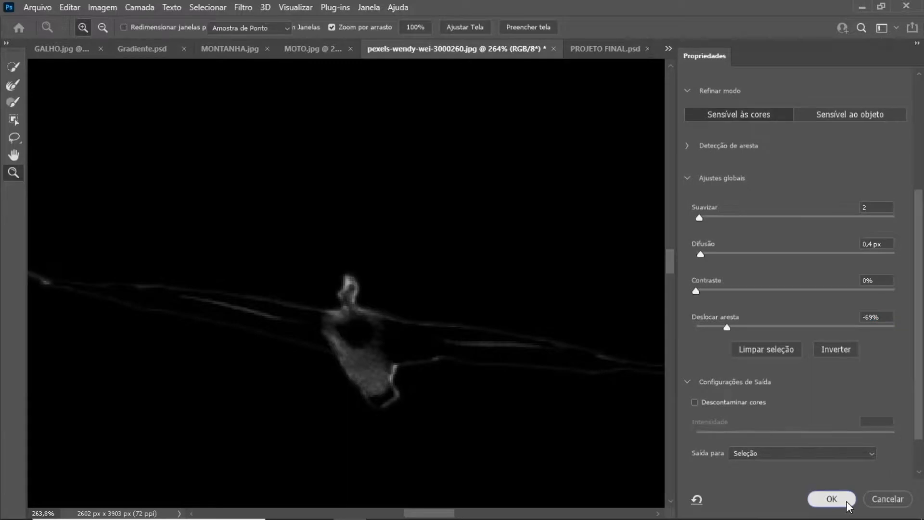
{"action": "left_click", "coordinate": [832, 498]}
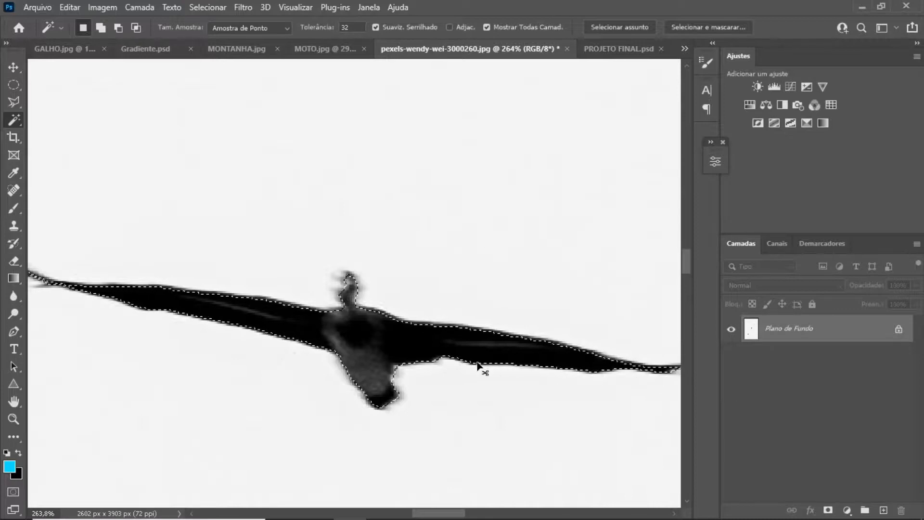
{"action": "left_click", "coordinate": [618, 49]}
{"action": "key", "text": "ctrl+v"}
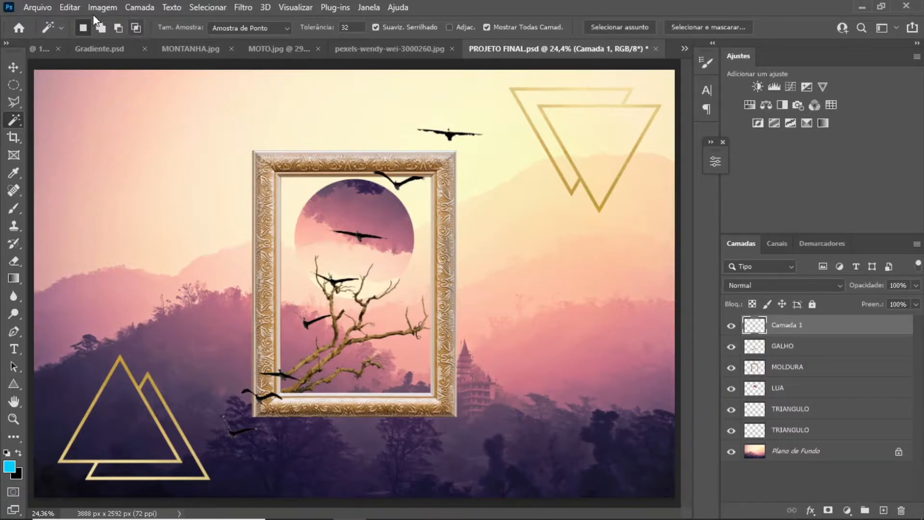
- Free-transform the pasted birds, scaling them to about 59.67% and positioning them inside the golden frame over the moon and branches
{"action": "left_click", "coordinate": [74, 8]}
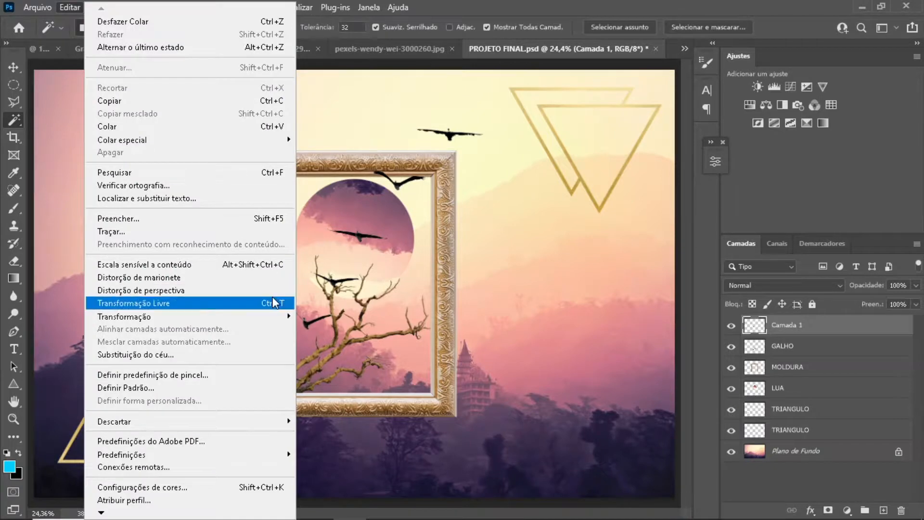
{"action": "left_click", "coordinate": [154, 303]}
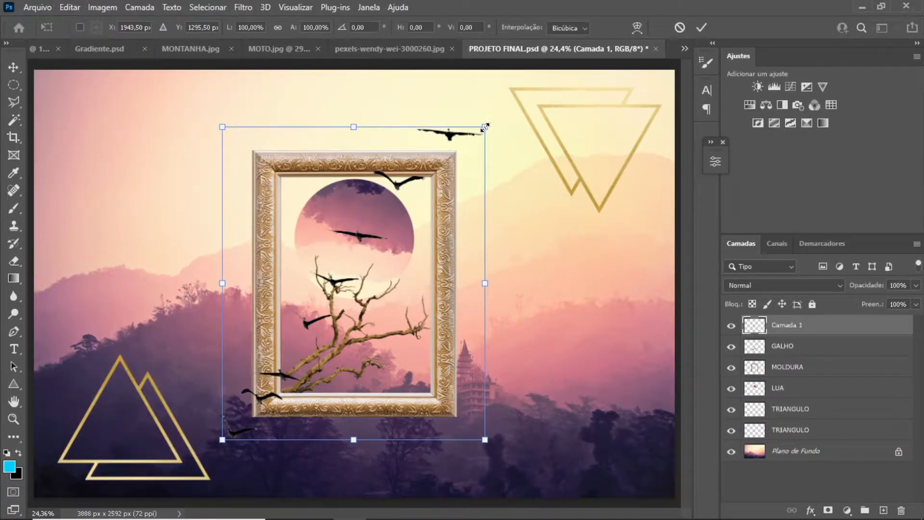
{"action": "left_click_drag", "start_coordinate": [484, 126], "coordinate": [377, 250]}
{"action": "left_click_drag", "start_coordinate": [336, 284], "coordinate": [402, 227]}
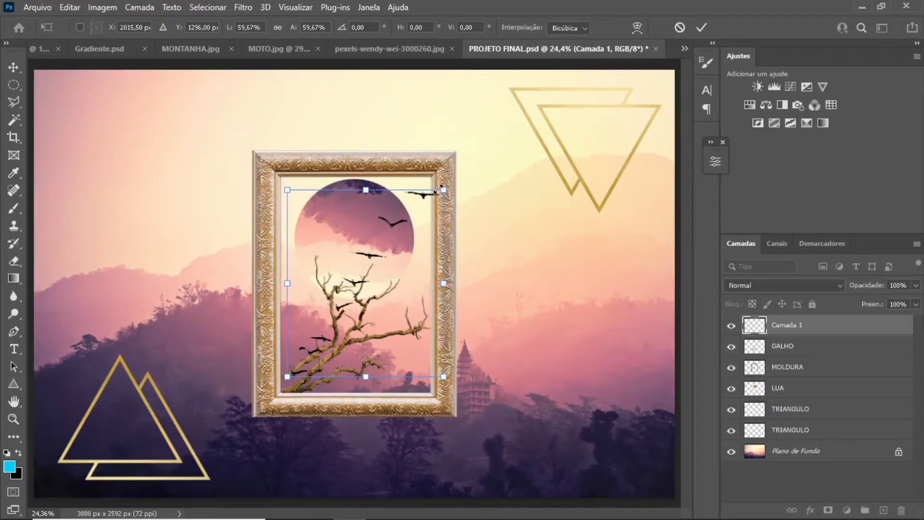
{"action": "left_click_drag", "start_coordinate": [425, 194], "coordinate": [421, 189]}
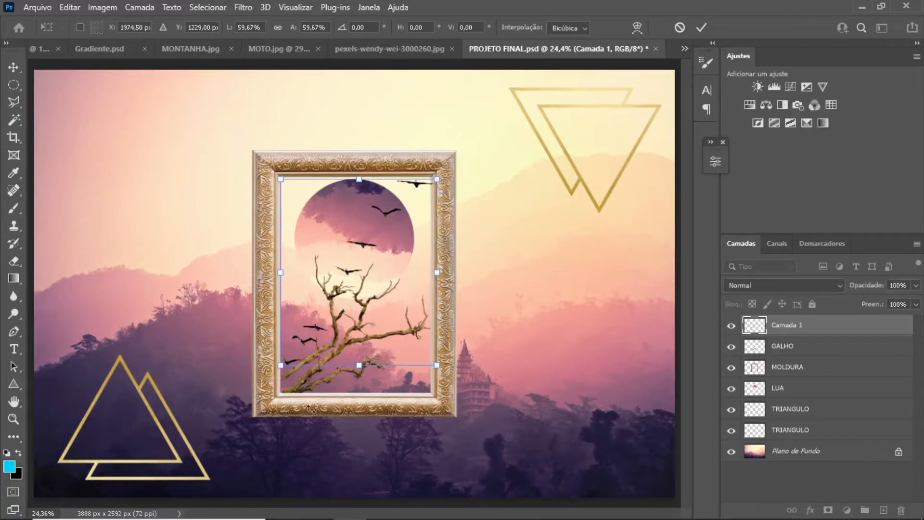
{"action": "key", "text": "Return"}
{"action": "key", "text": "w"}
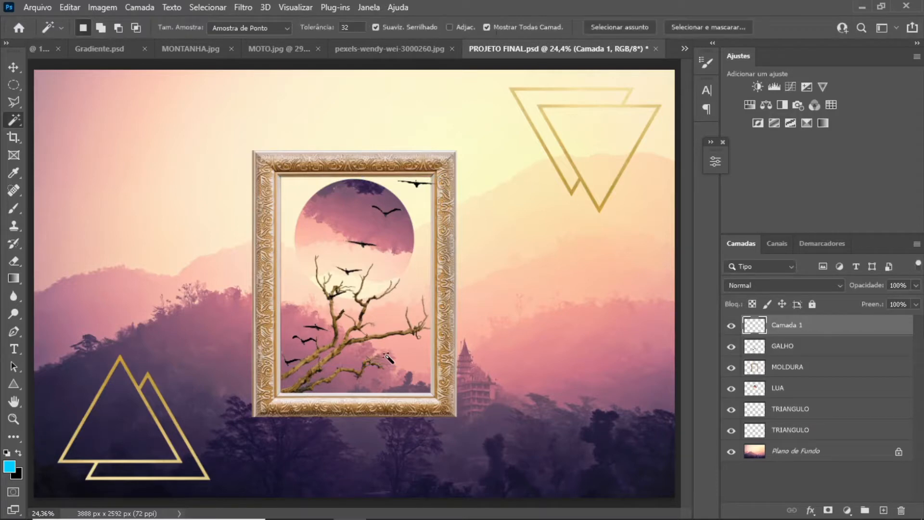
- Rename the pasted birds' layer as PASSAROS
{"action": "double_click", "coordinate": [782, 326]}
{"action": "type", "text": "PASSAROS"}
{"action": "key", "text": "Return"}
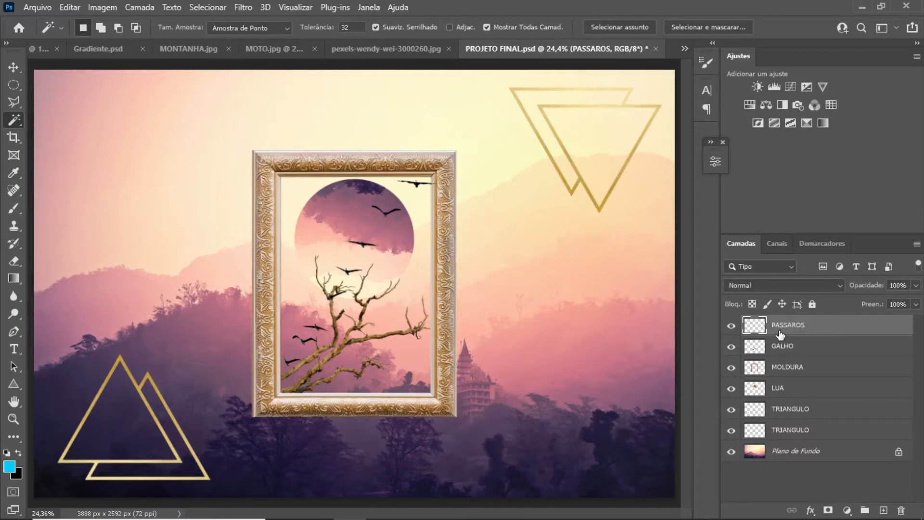